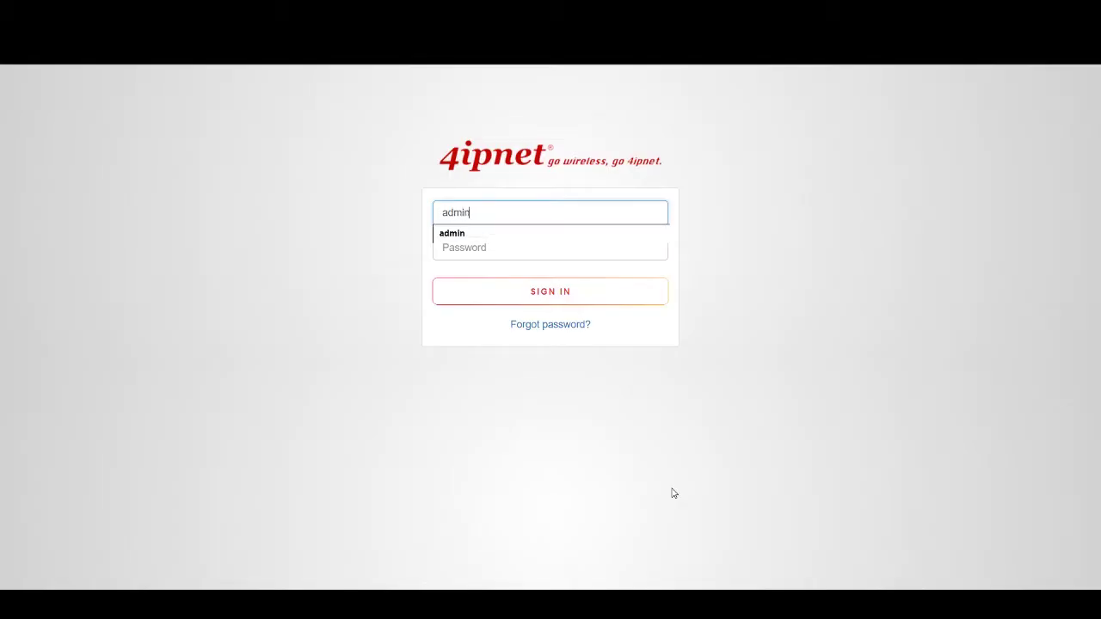
# Step: Sign in to the controller as admin with the administrator password
pyautogui.press('Tab')
pyautogui.write('ad')
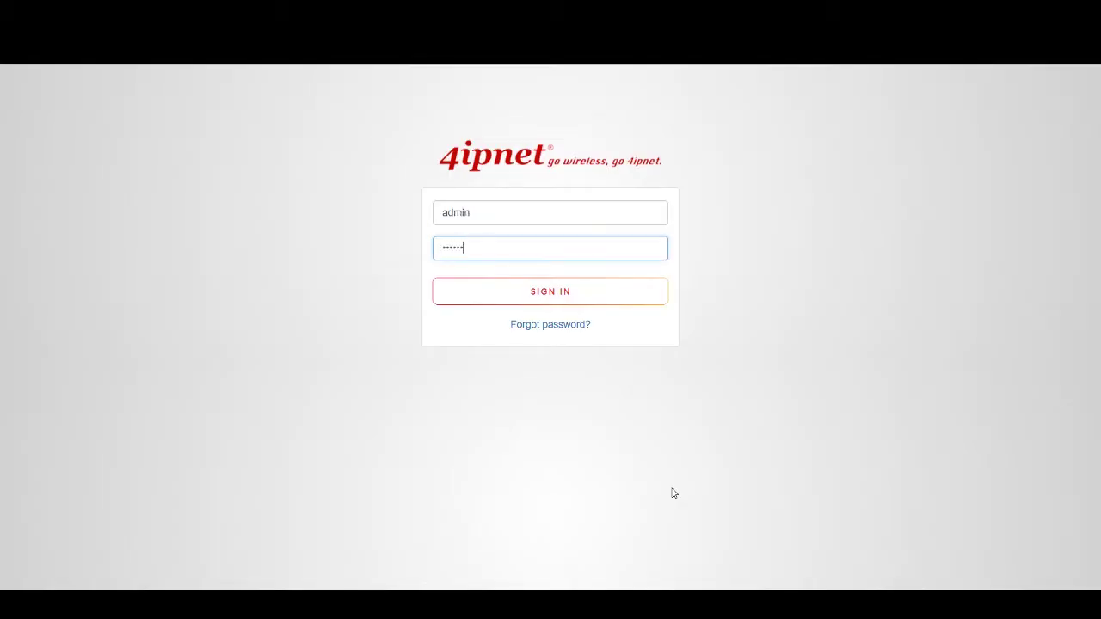
pyautogui.click(652, 305)
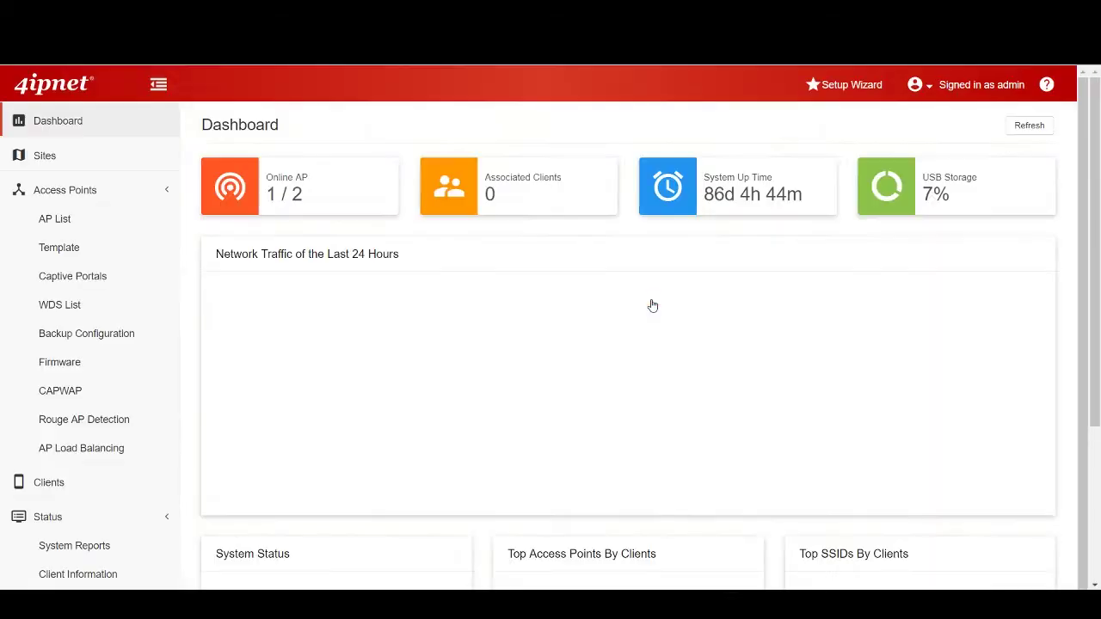
# Step: Go to Access Points > Captive Portals to list the eight login-page themes
pyautogui.click(160, 190)
pyautogui.click(121, 285)
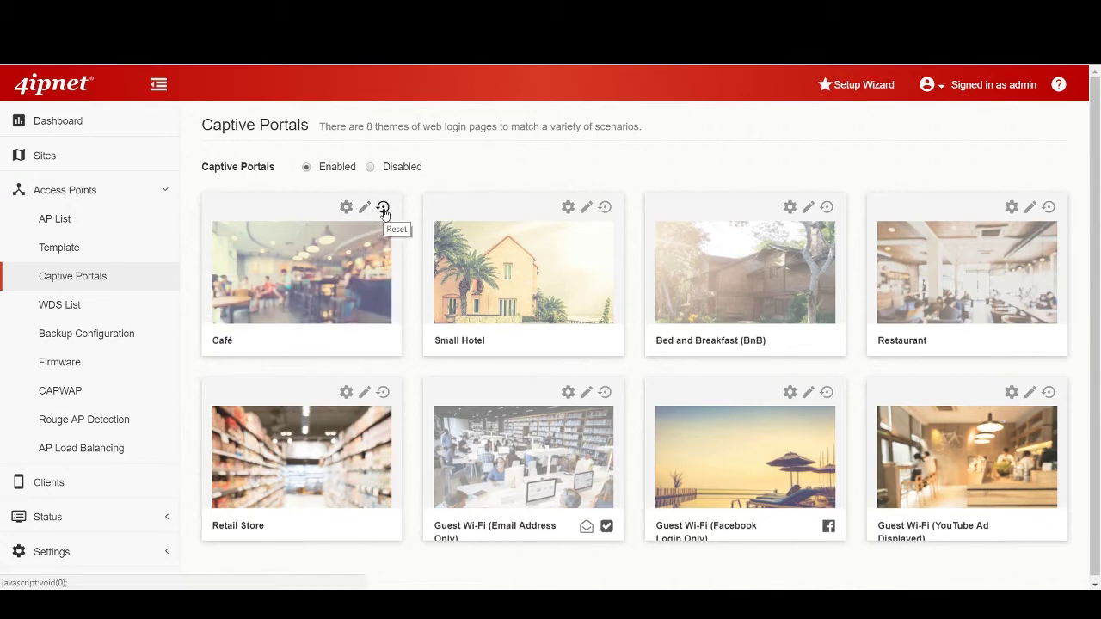
# Step: Rename the Café captive portal to bakery
pyautogui.click(346, 207)
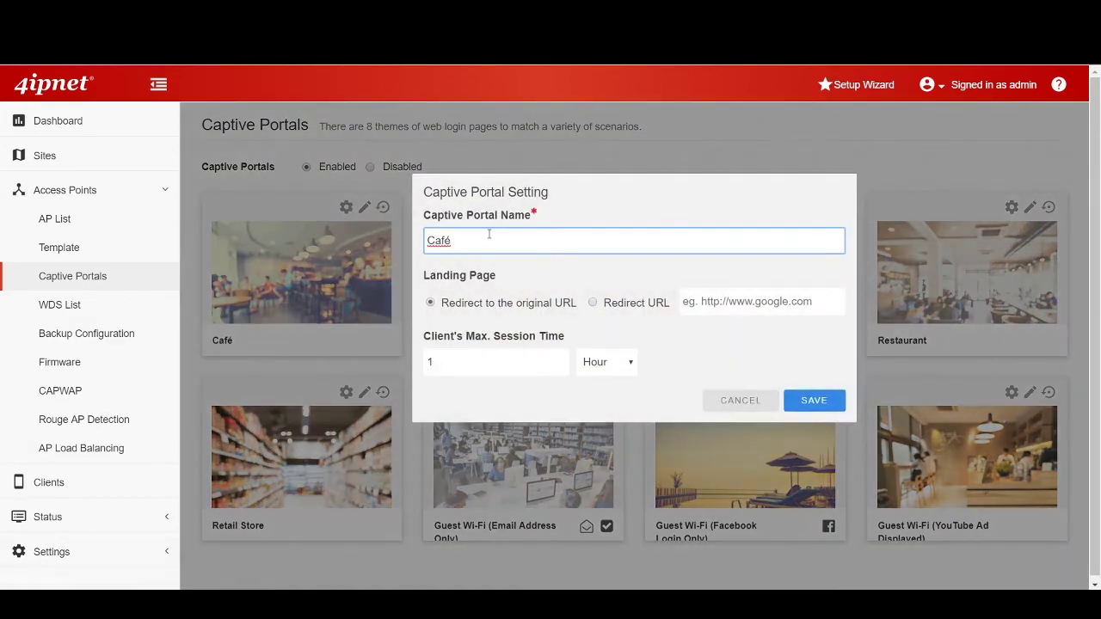
pyautogui.moveTo(487, 239); pyautogui.dragTo(430, 241)
pyautogui.press('BackSpace')
pyautogui.write('bakery')
pyautogui.click(591, 303)
pyautogui.click(740, 298)
pyautogui.write('htt')
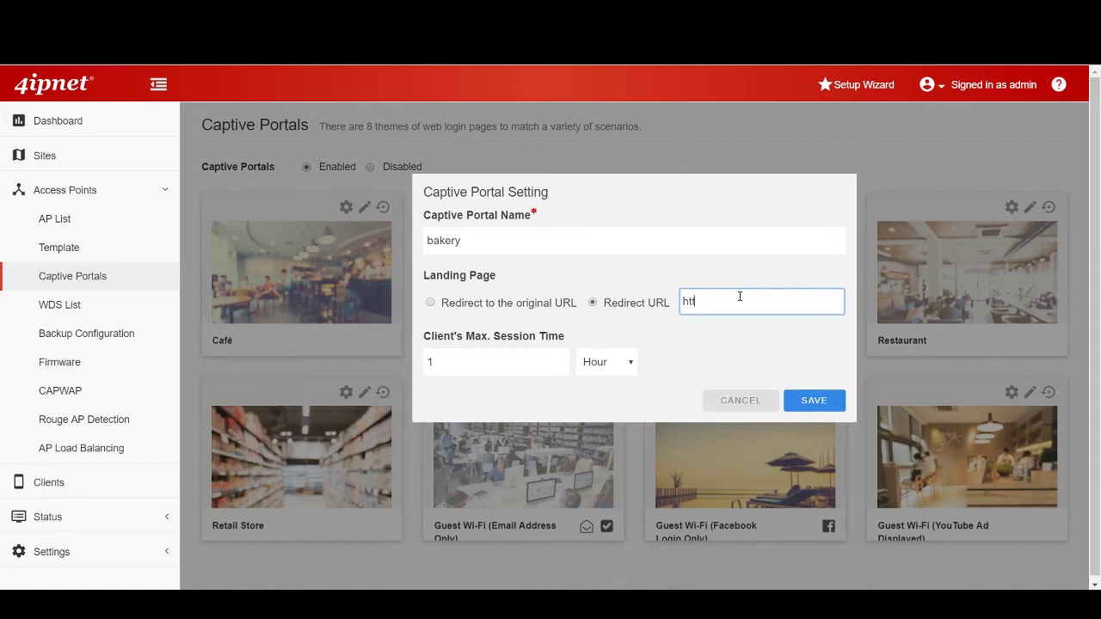
pyautogui.write('p://www.4ipnet.com')
pyautogui.click(561, 356)
pyautogui.click(809, 401)
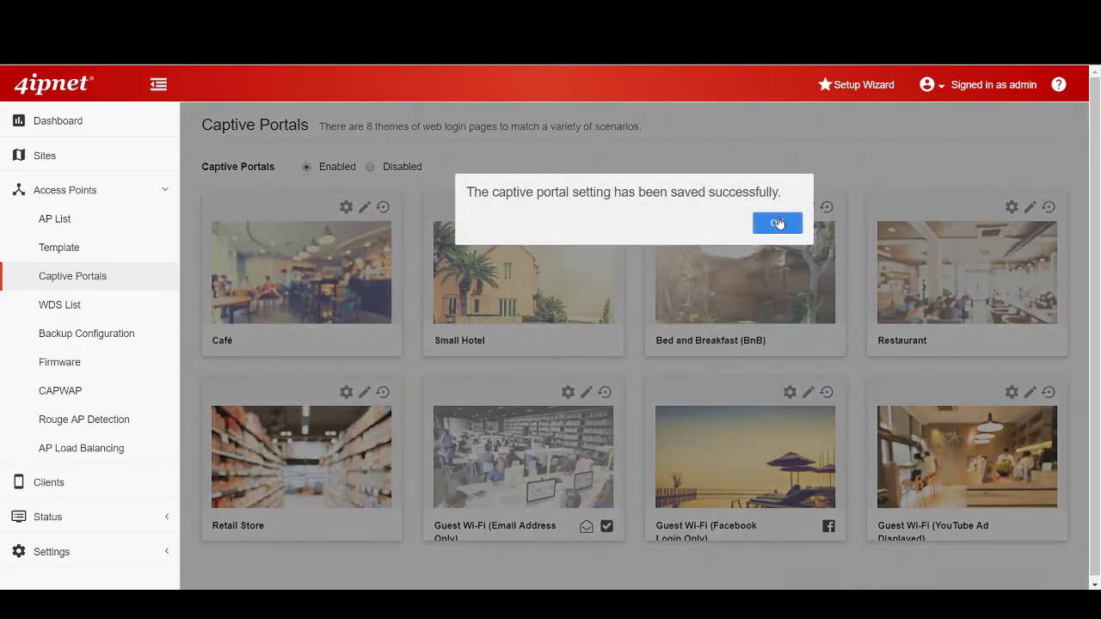
pyautogui.click(778, 223)
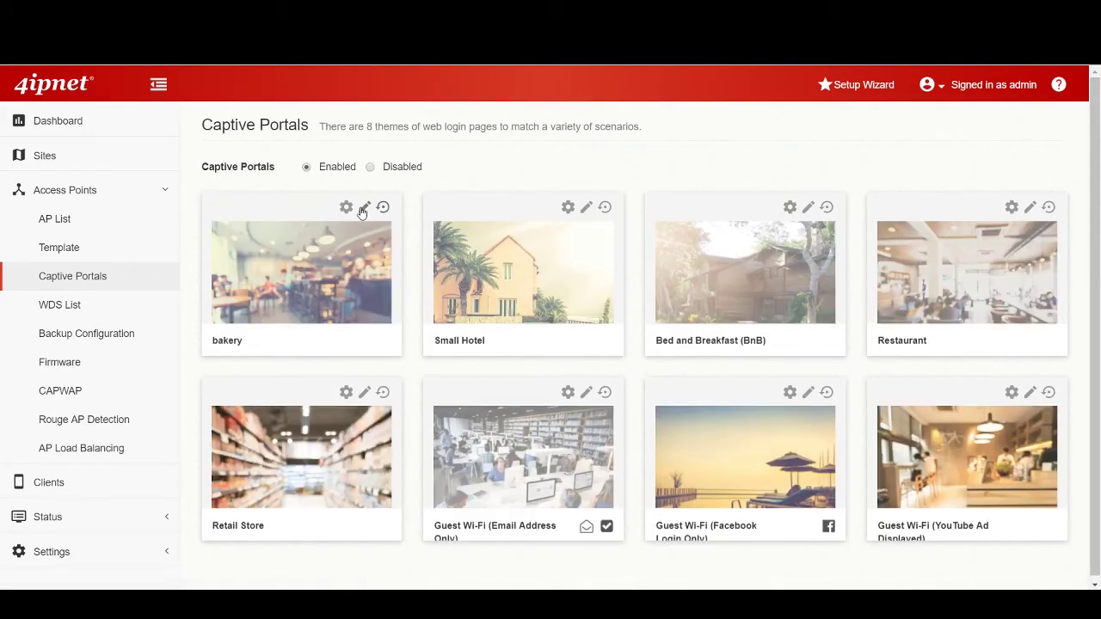
# Step: Open the bakery login page editor at desktop width, toggle outlines, and preview it
pyautogui.click(363, 209)
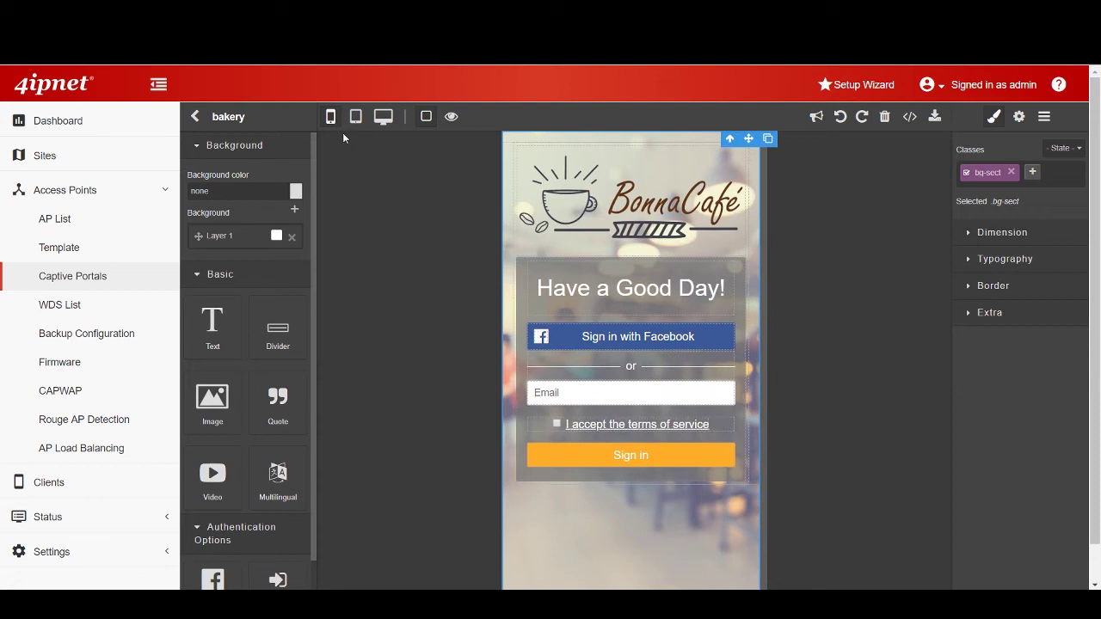
pyautogui.click(383, 116)
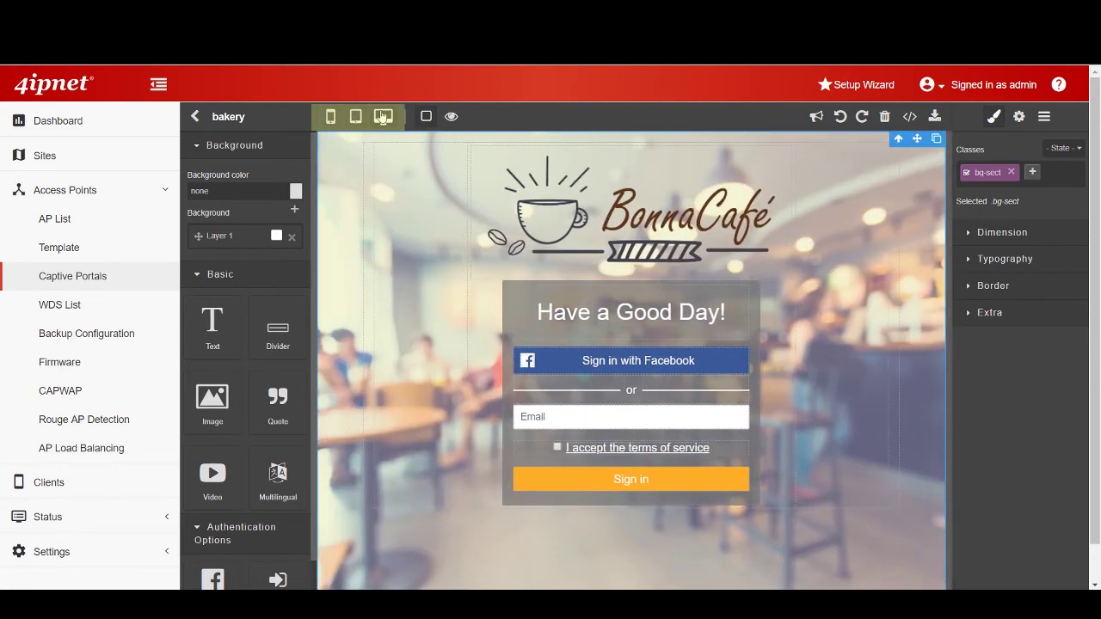
pyautogui.click(426, 117)
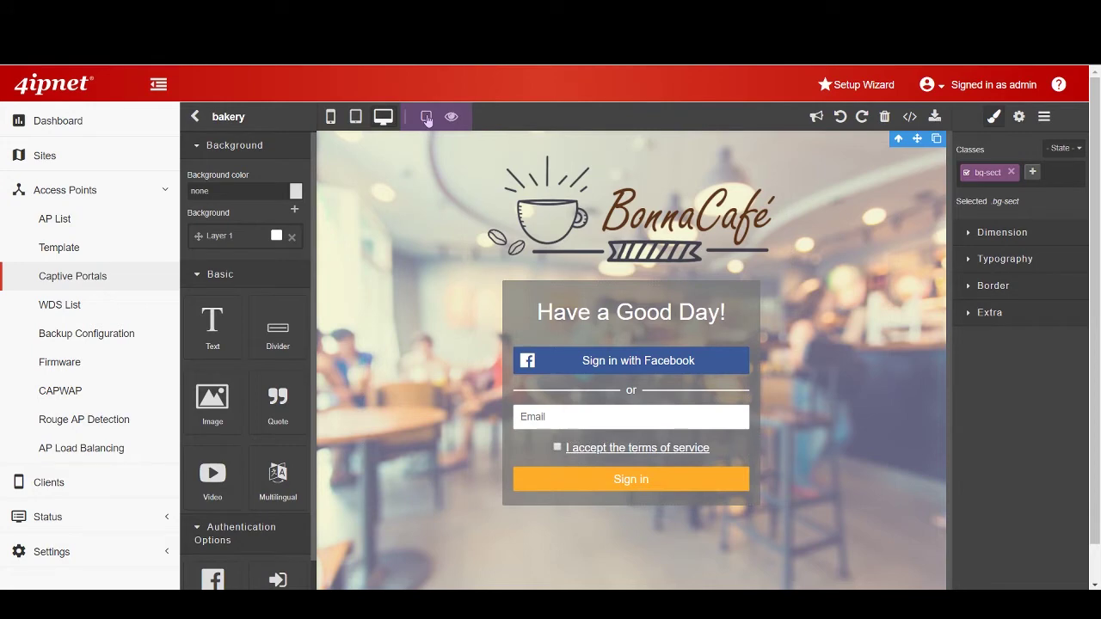
pyautogui.click(426, 117)
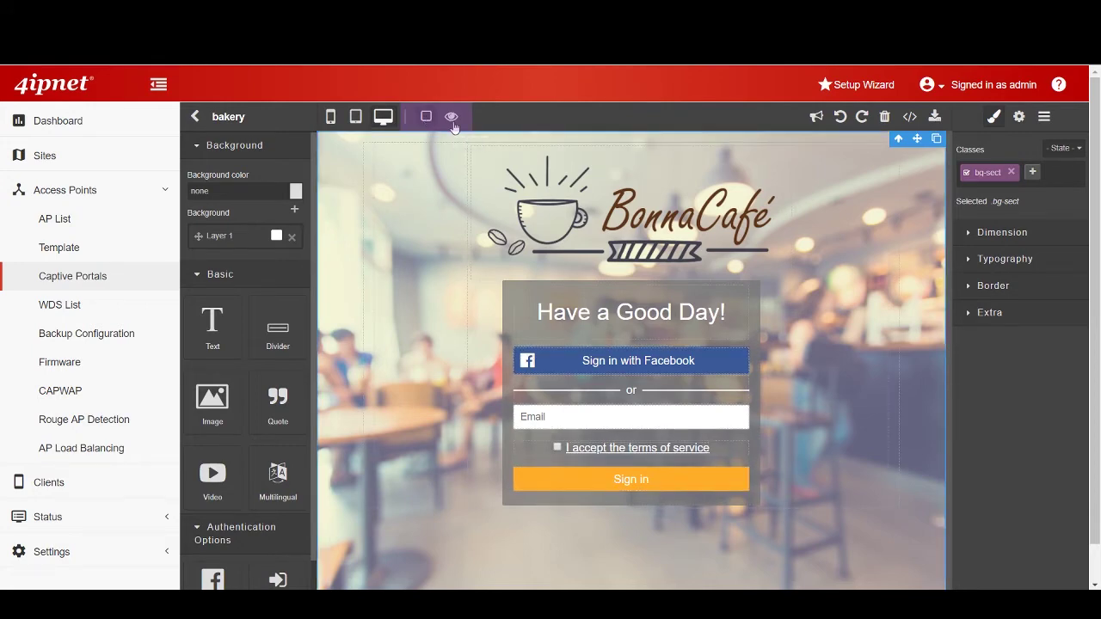
pyautogui.click(452, 117)
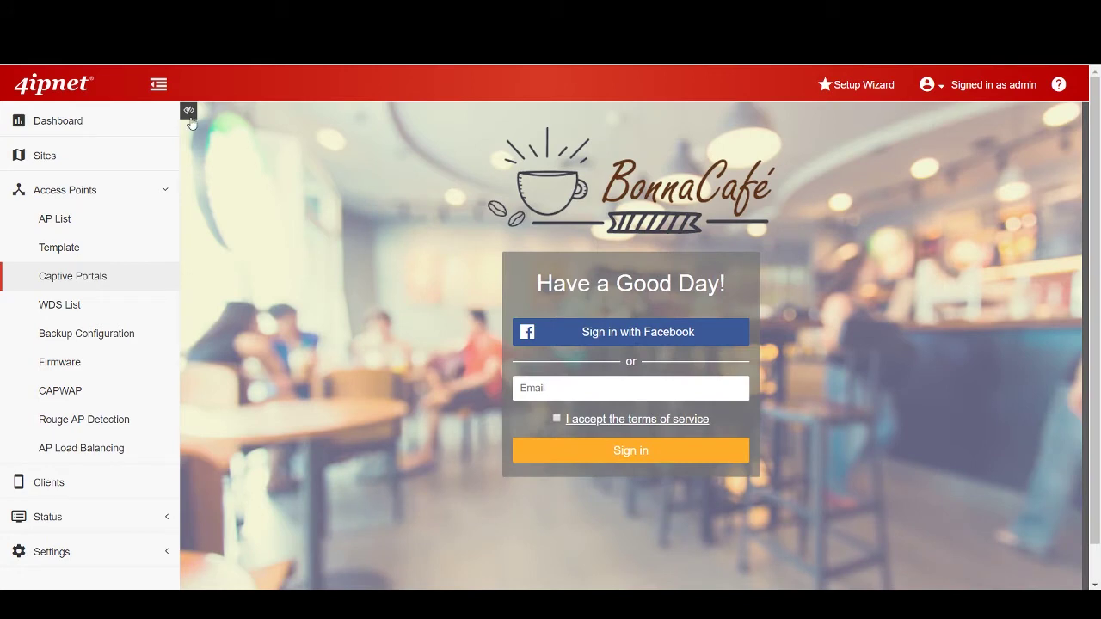
pyautogui.click(188, 111)
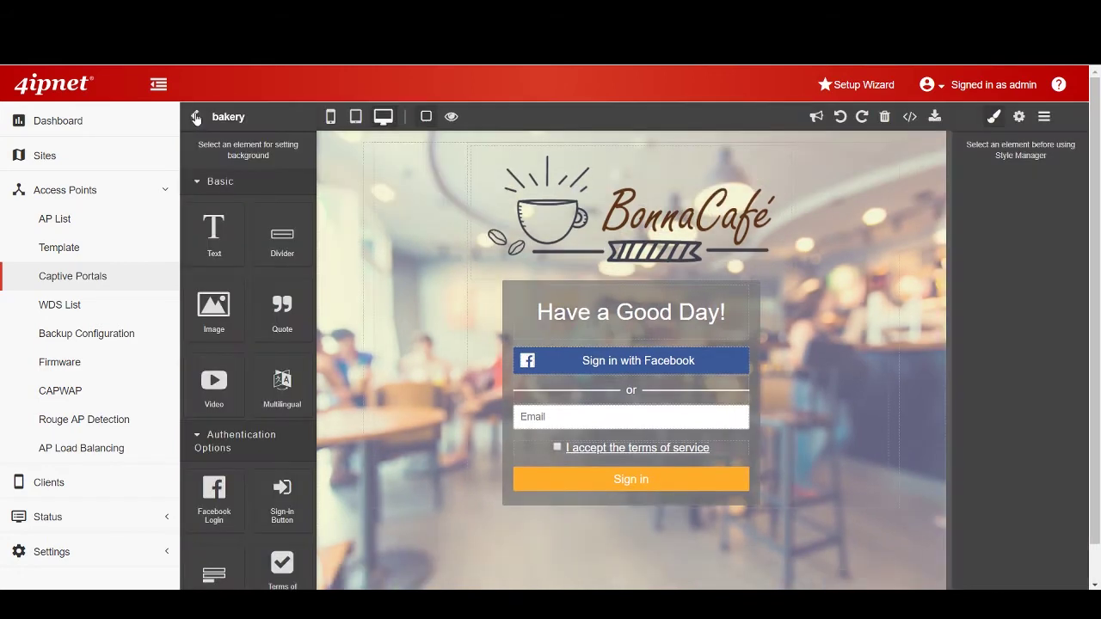
# Step: Set the page body's background image to the uploaded background_demo.gif
pyautogui.click(338, 191)
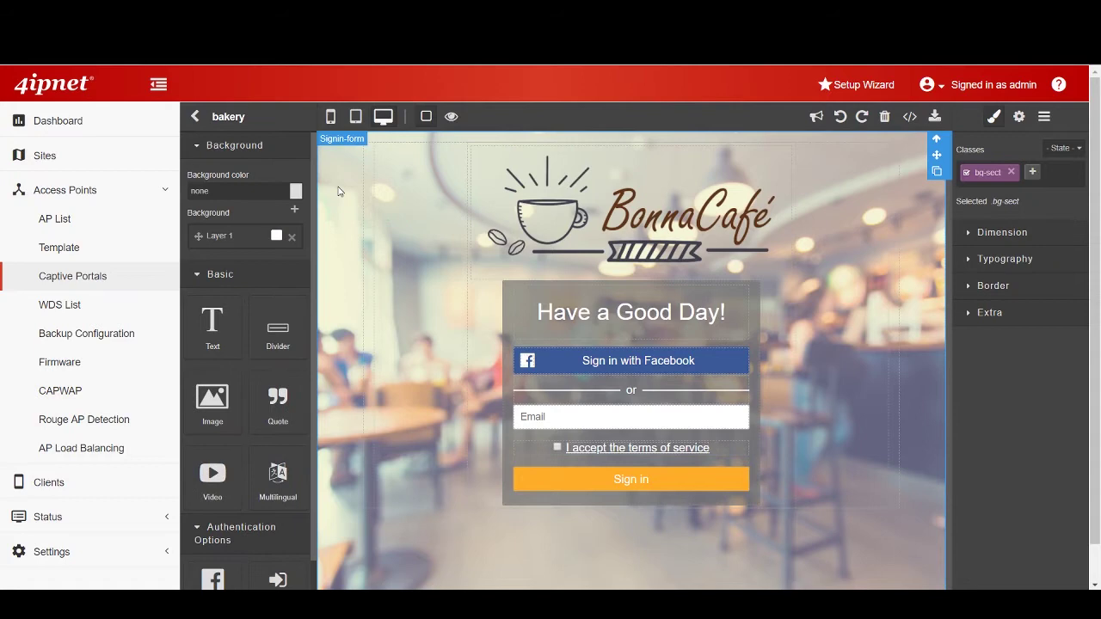
pyautogui.click(295, 192)
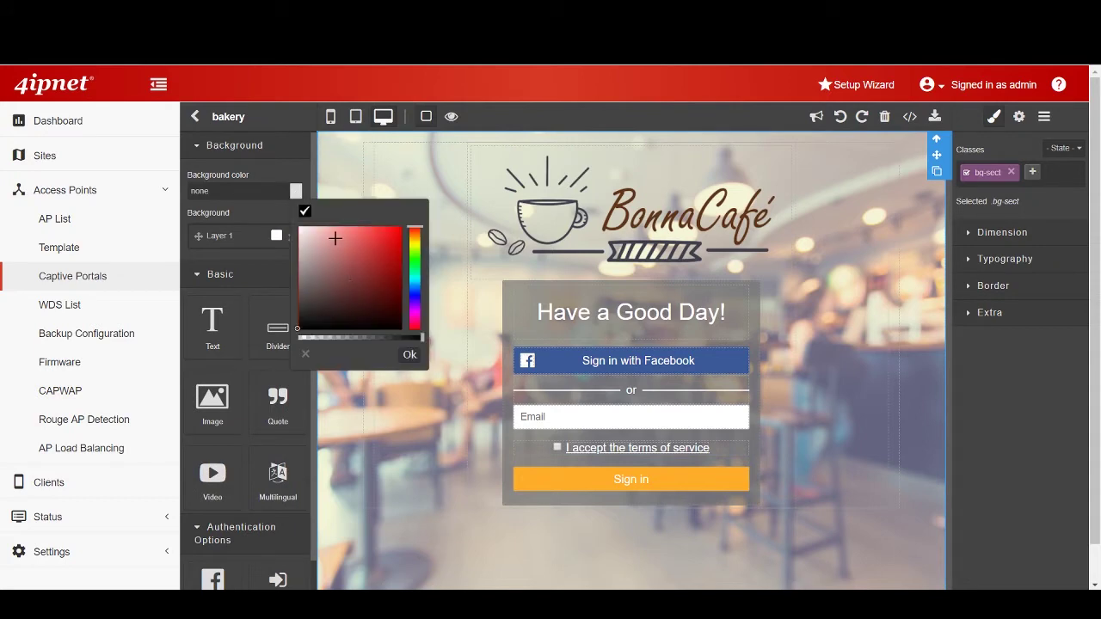
pyautogui.click(306, 355)
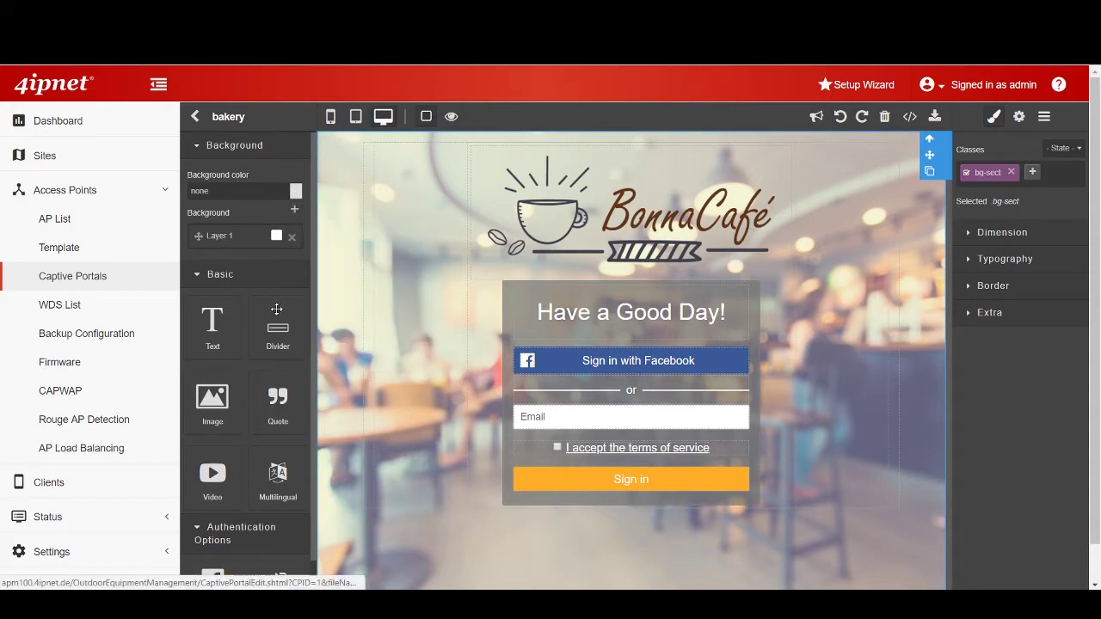
pyautogui.click(256, 247)
pyautogui.click(250, 280)
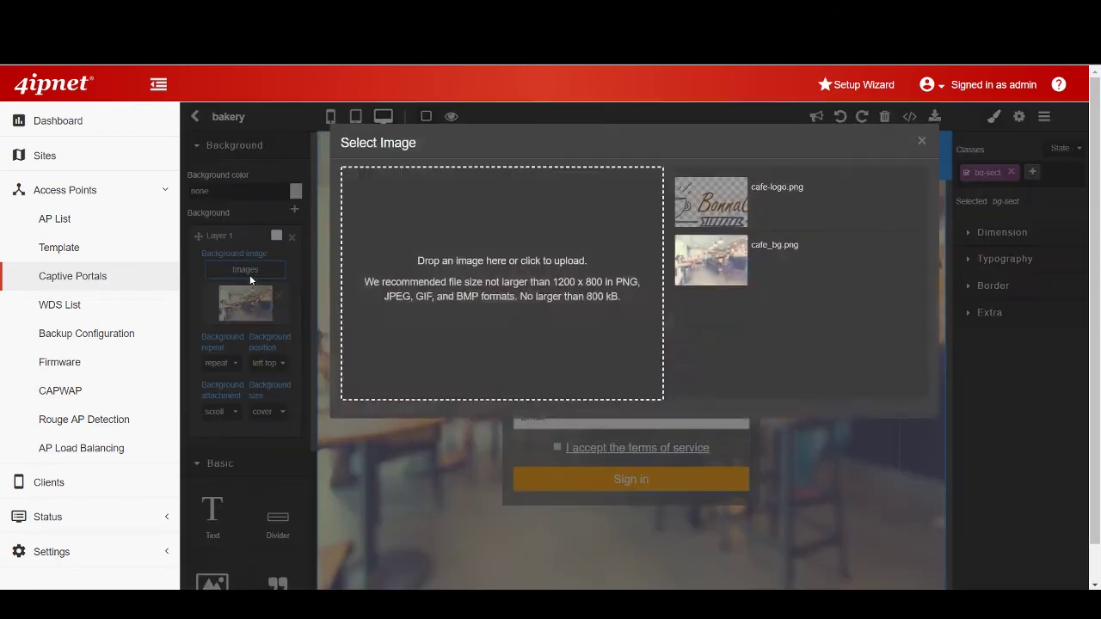
pyautogui.click(541, 310)
pyautogui.doubleClick(169, 120)
pyautogui.click(767, 210)
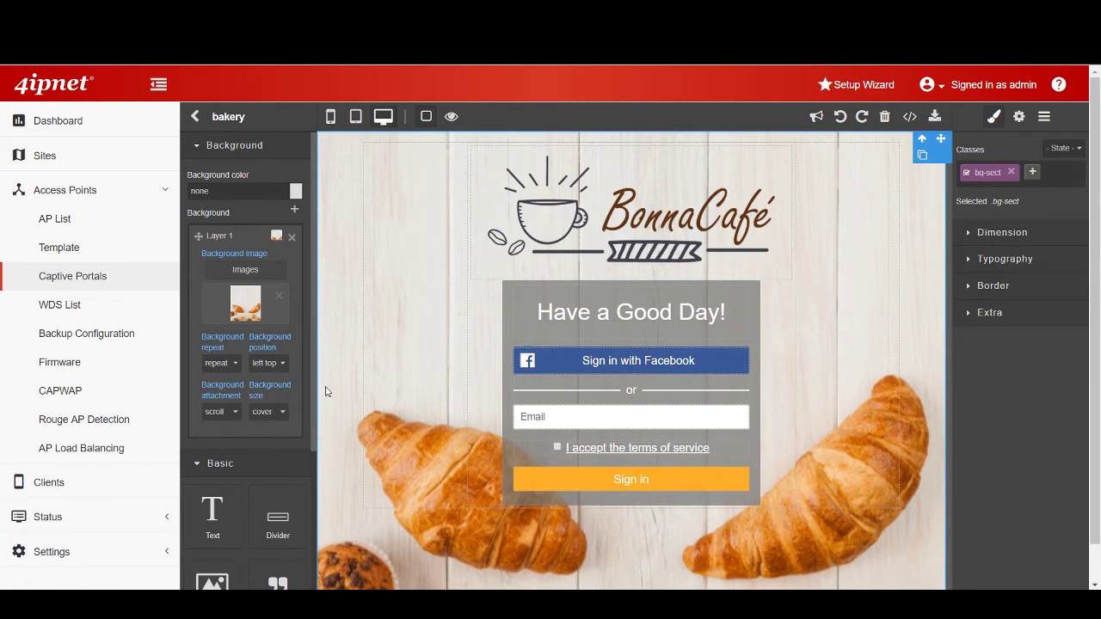
pyautogui.scroll(-3, 394, 403)
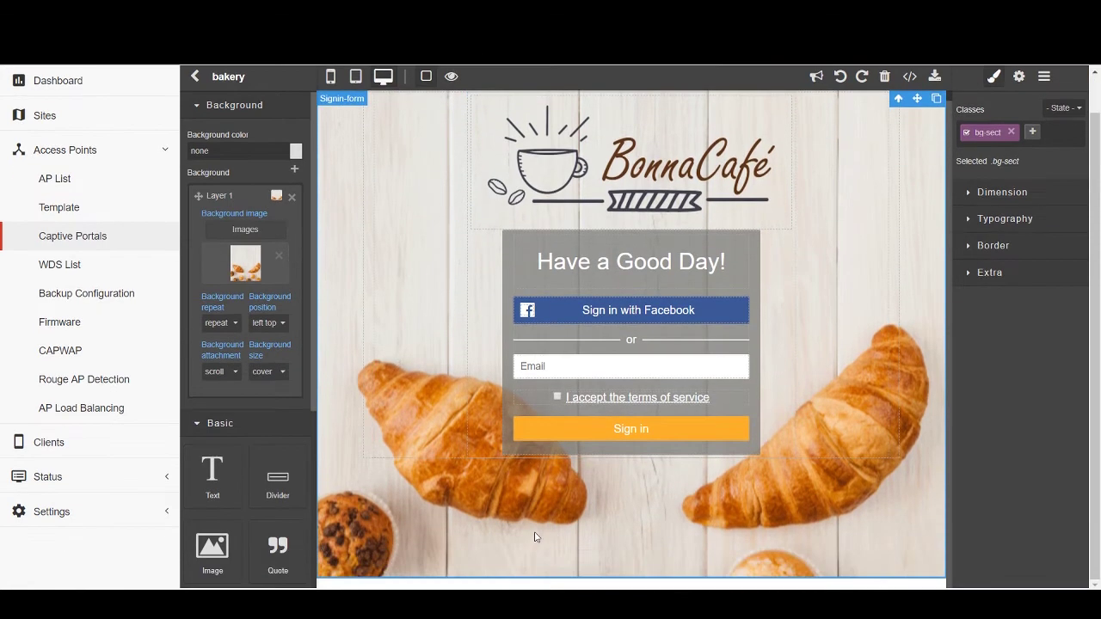
pyautogui.scroll(-3, 298, 482)
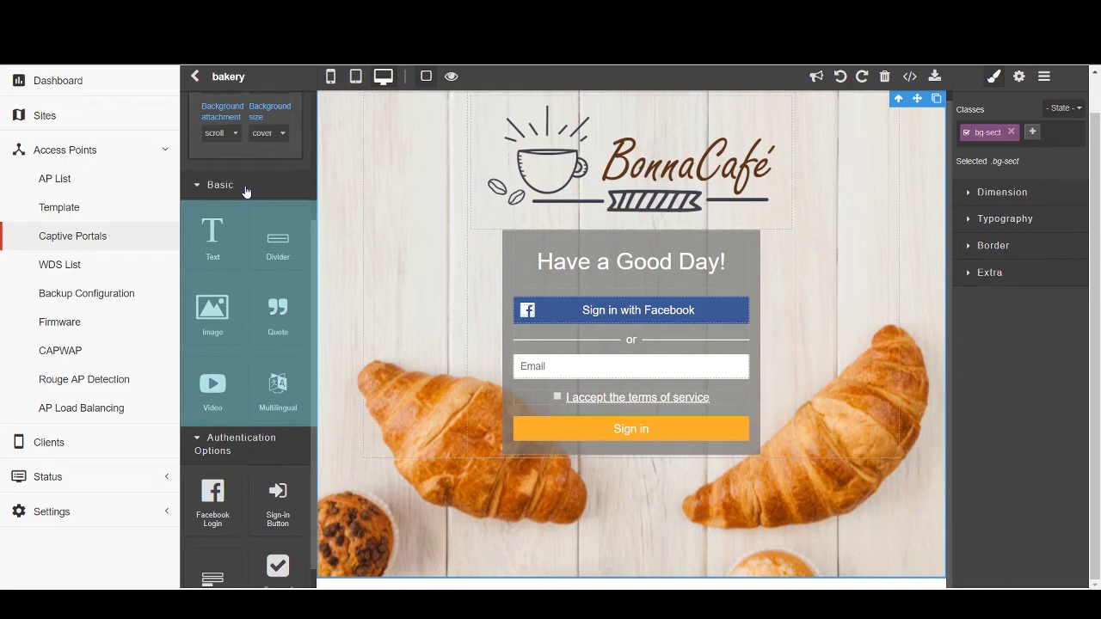
# Step: Upload logo_demo.png as the page logo and add a quote block below the greeting
pyautogui.doubleClick(559, 179)
pyautogui.click(531, 227)
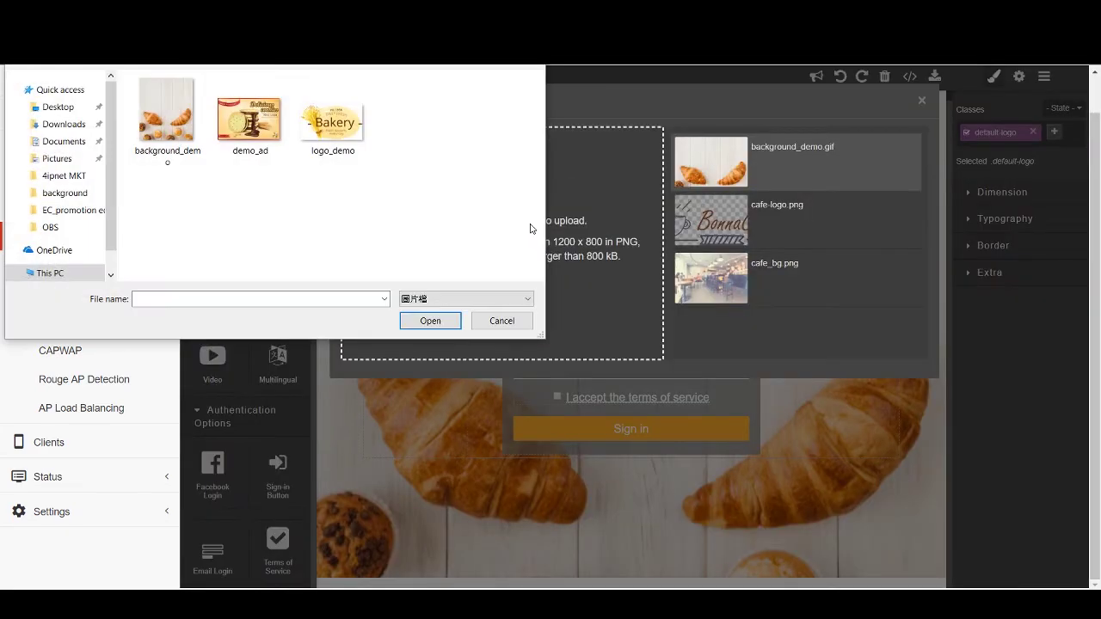
pyautogui.click(337, 125)
pyautogui.click(430, 320)
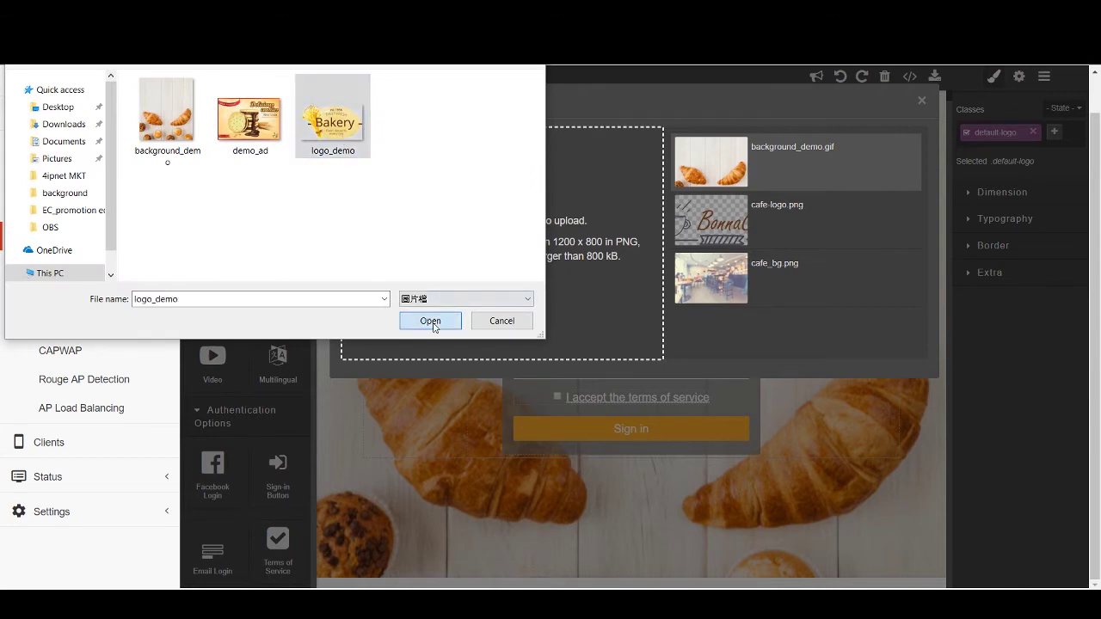
pyautogui.doubleClick(833, 182)
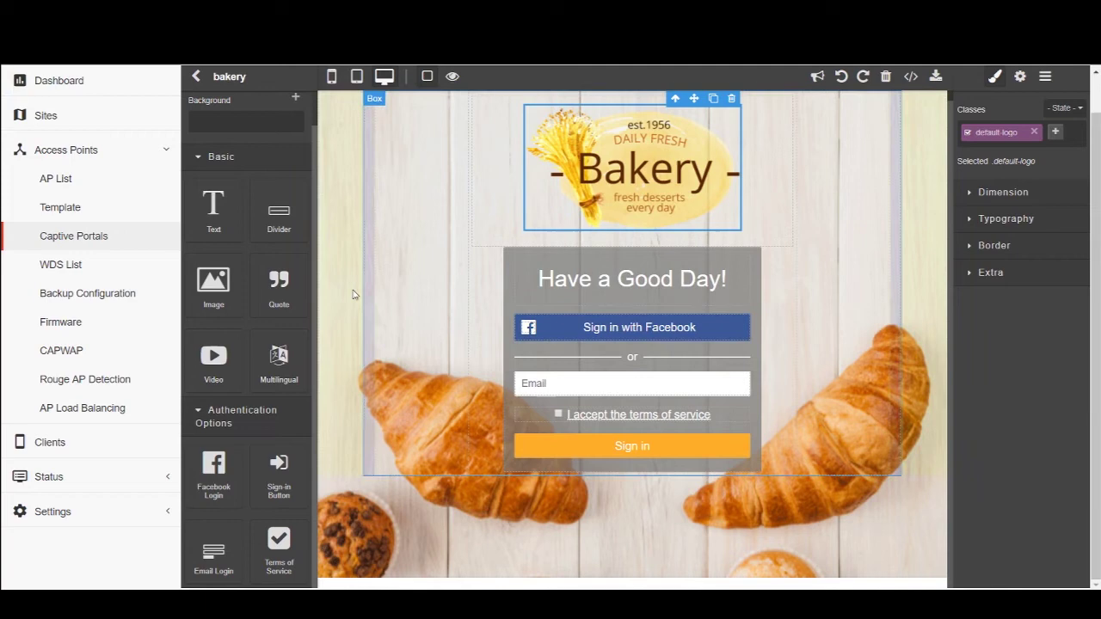
pyautogui.moveTo(286, 283); pyautogui.dragTo(587, 311)
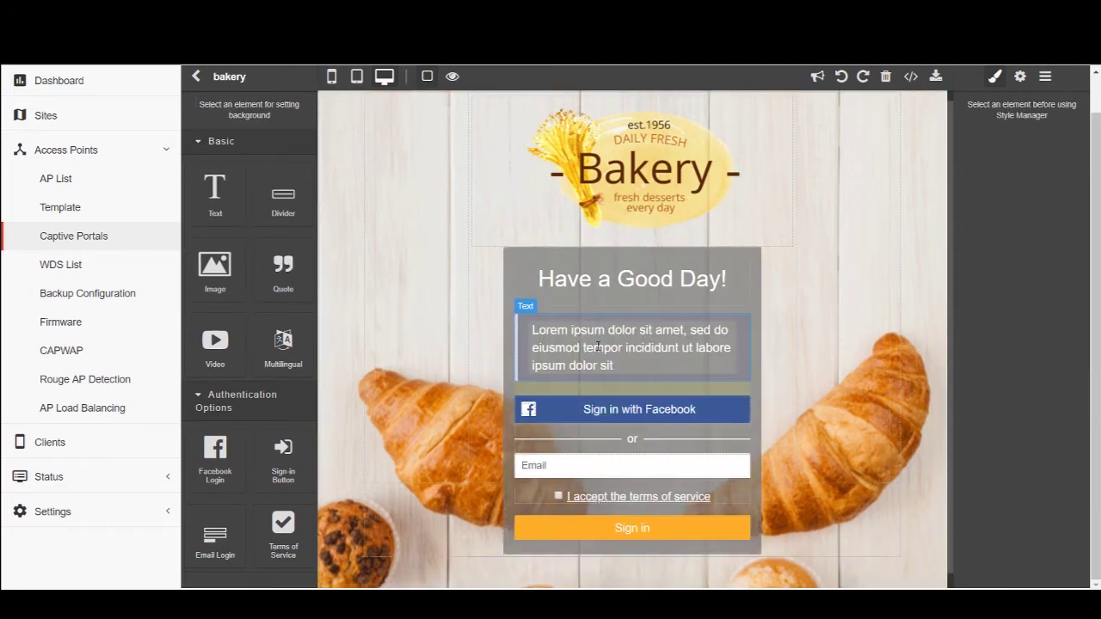
# Step: Change the quote to 'KEEP CALM AND BAKE ON' and add a Multilingual chooser below Sign in
pyautogui.doubleClick(602, 347)
pyautogui.moveTo(616, 367); pyautogui.dragTo(527, 319)
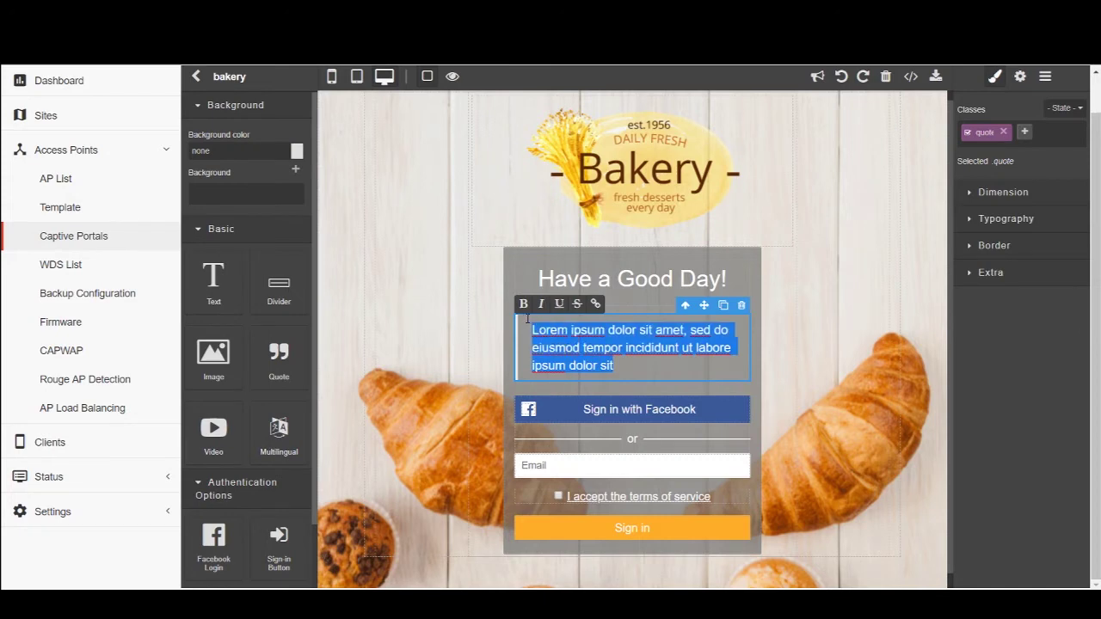
pyautogui.write('KEEP CALM AND BAKE ON')
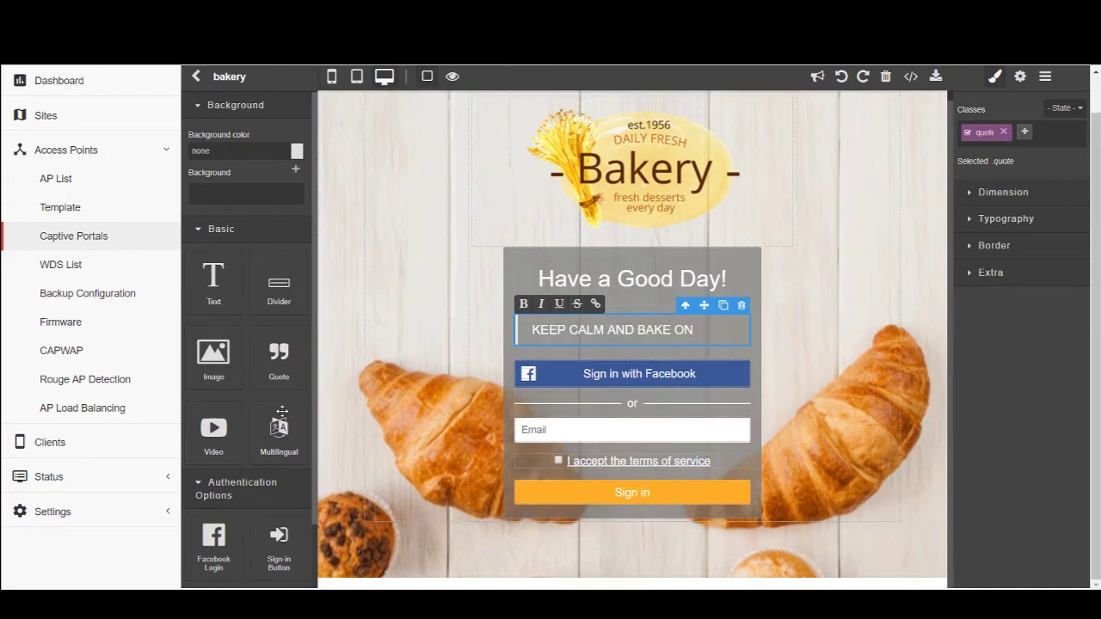
pyautogui.moveTo(279, 430); pyautogui.dragTo(554, 509)
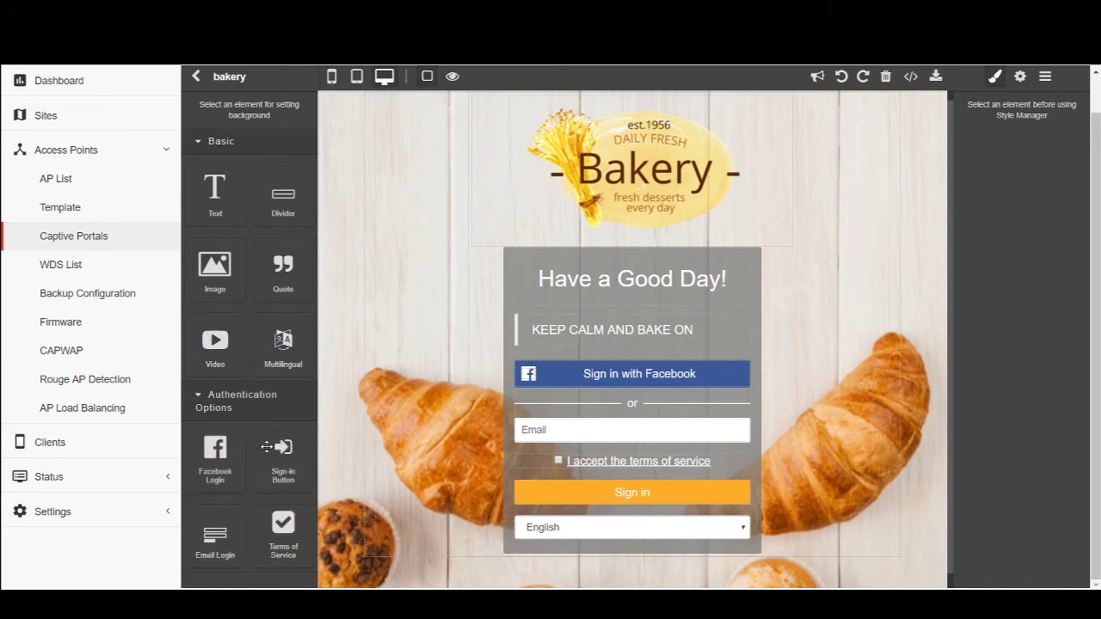
# Step: Delete the Facebook sign-in button and the 'or' divider
pyautogui.click(724, 385)
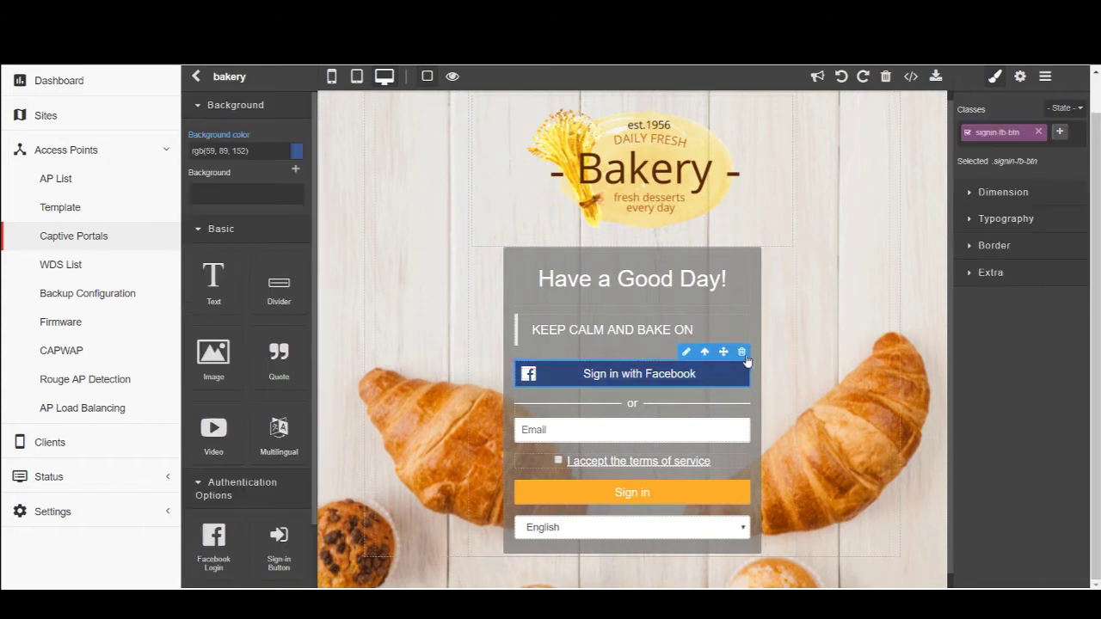
pyautogui.click(746, 352)
pyautogui.click(738, 365)
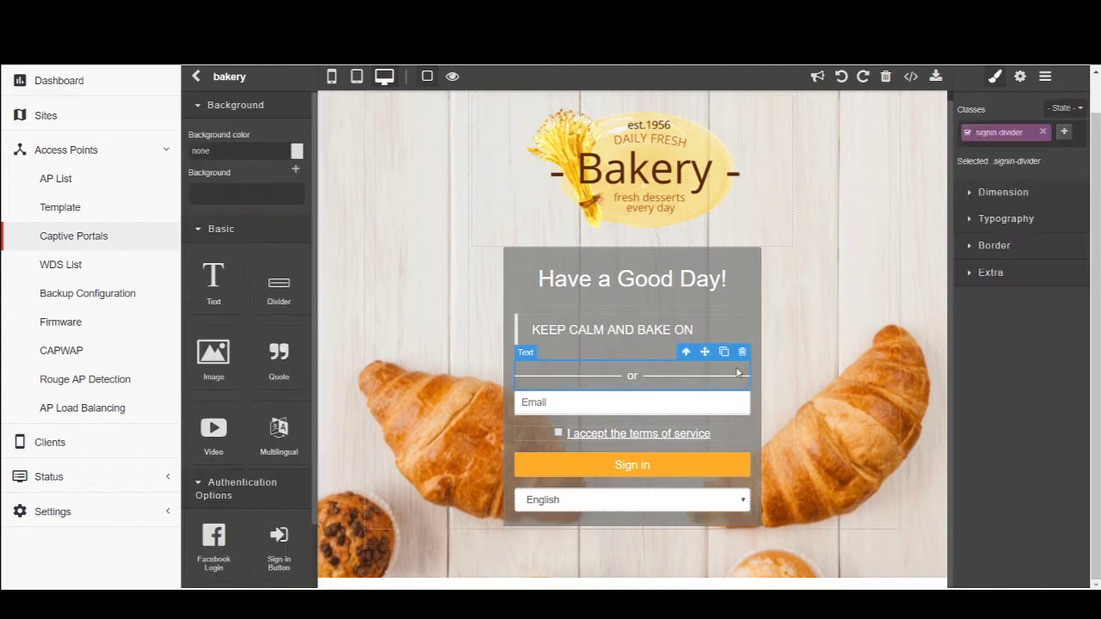
pyautogui.click(745, 352)
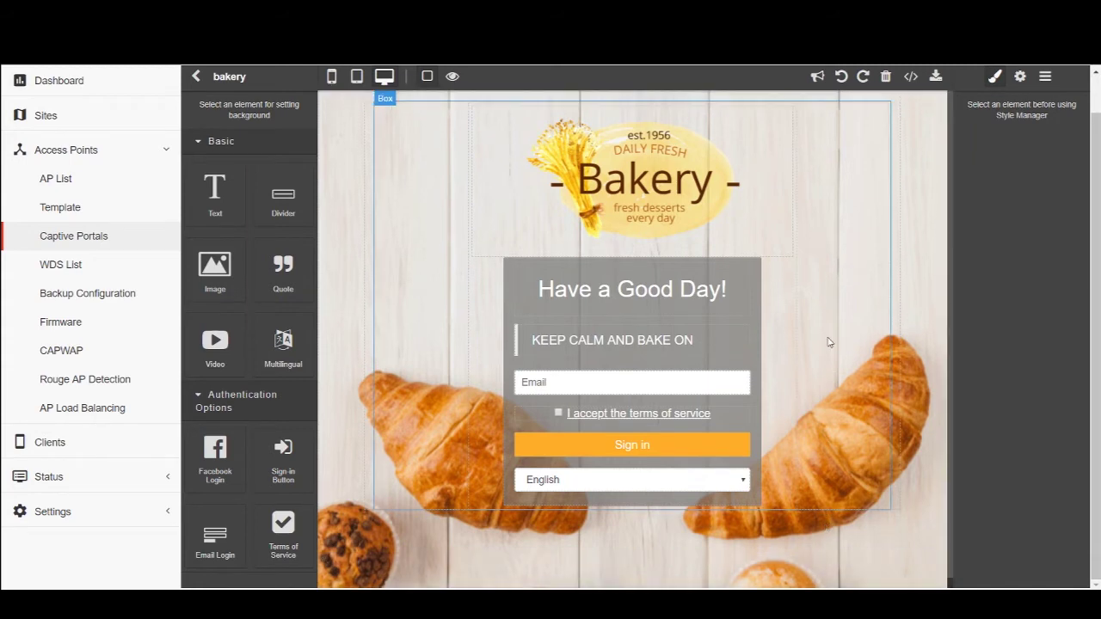
# Step: Turn on the portal advertisement with Image as the media type
pyautogui.click(814, 80)
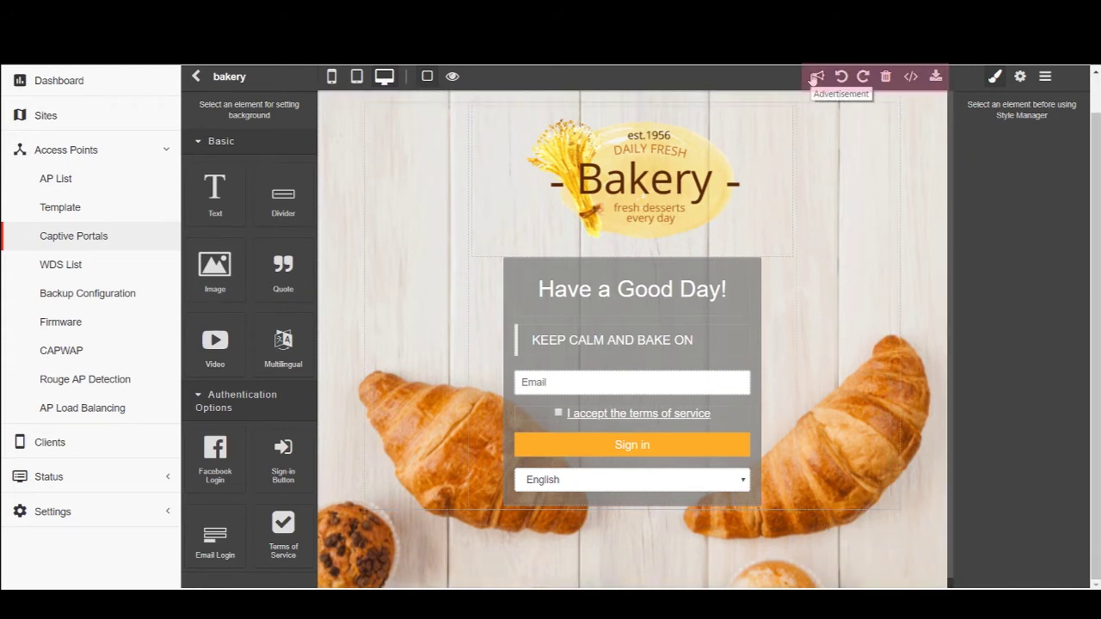
pyautogui.click(814, 80)
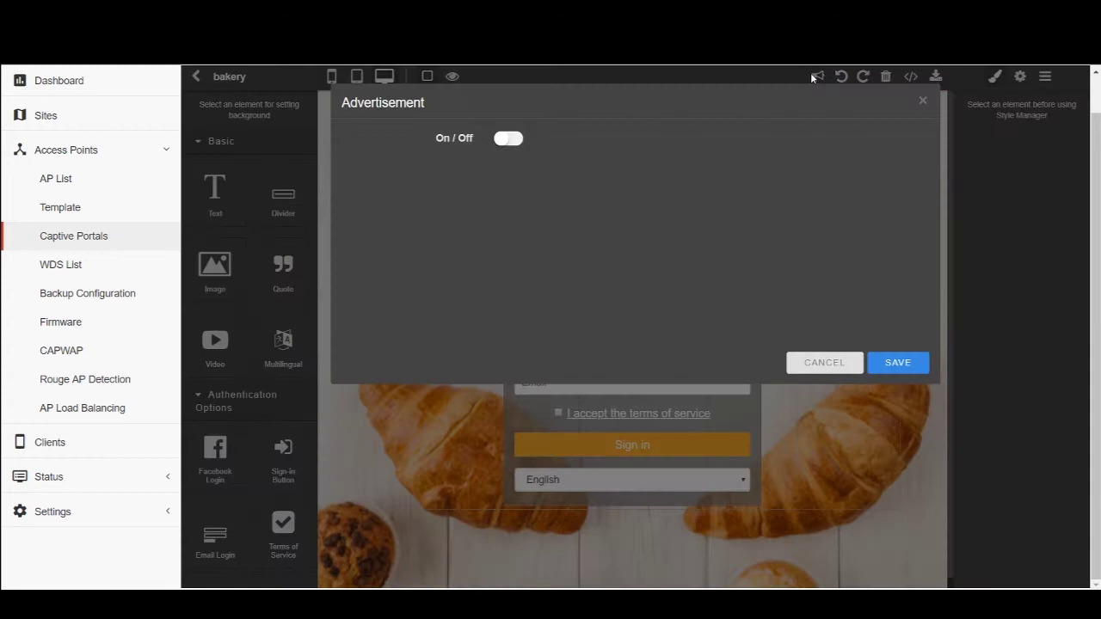
pyautogui.click(516, 143)
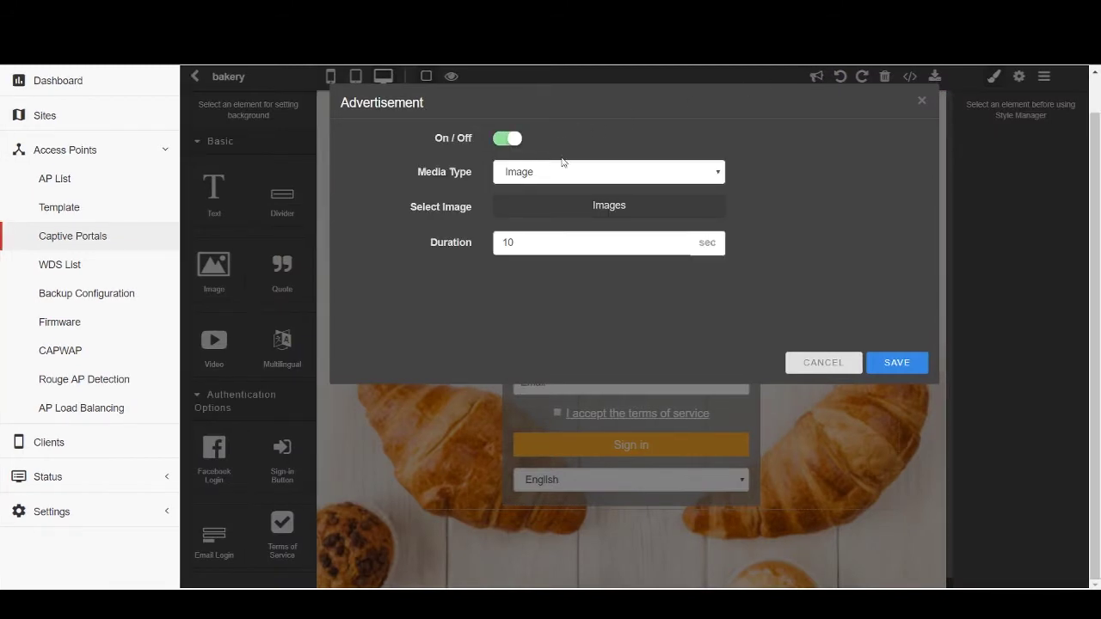
pyautogui.click(636, 177)
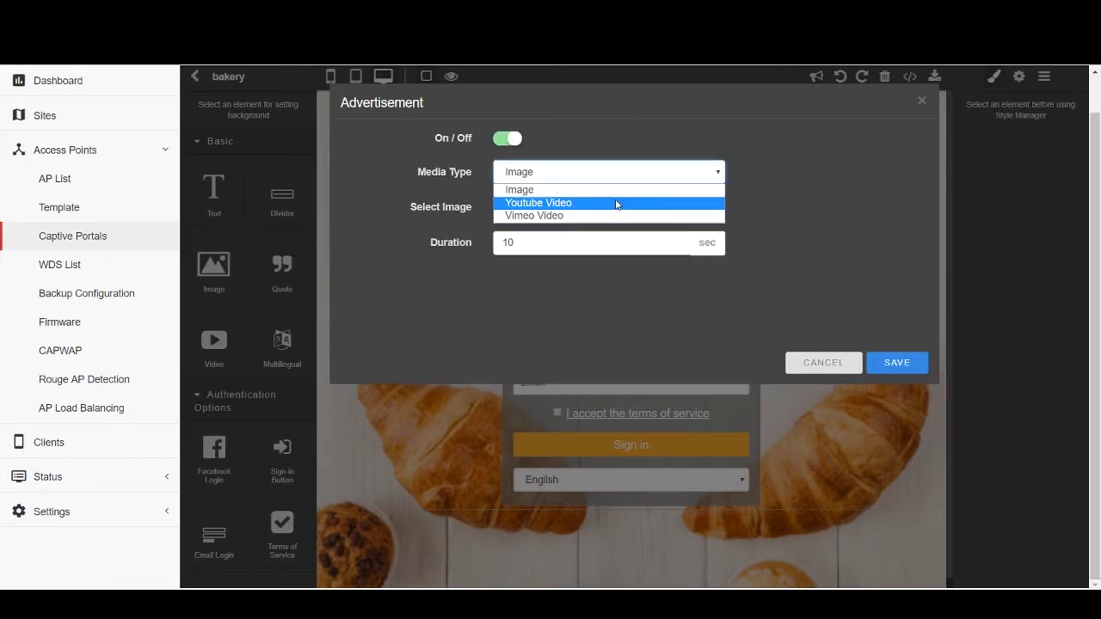
pyautogui.click(616, 190)
# Step: Show the uploaded demo_ad.jpg for 5 seconds and save the advertisement settings
pyautogui.click(607, 207)
pyautogui.click(607, 233)
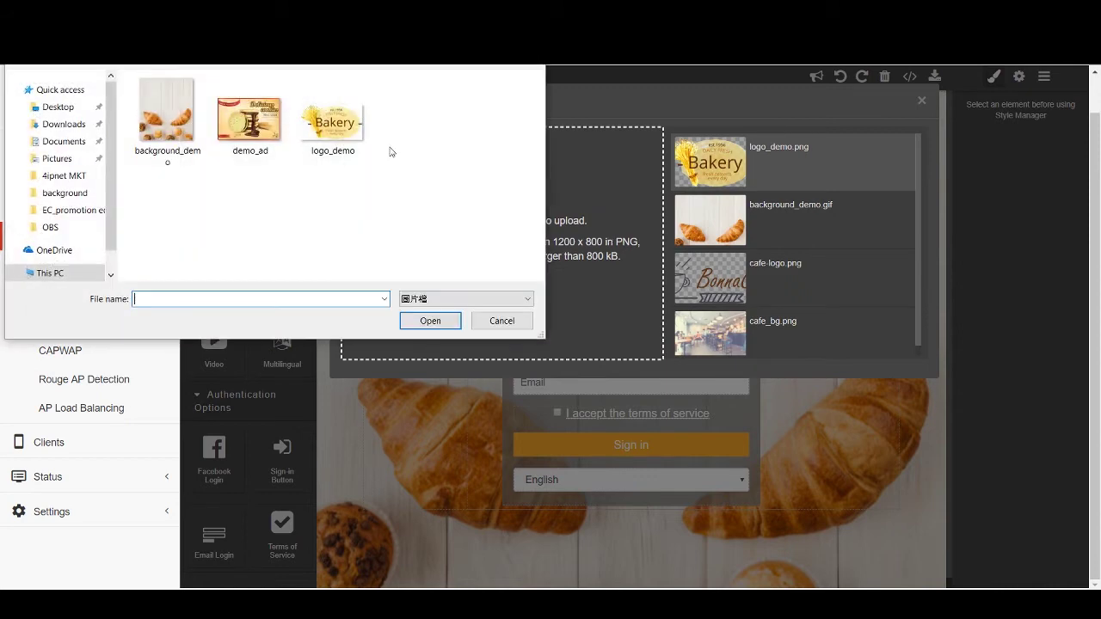
pyautogui.doubleClick(249, 119)
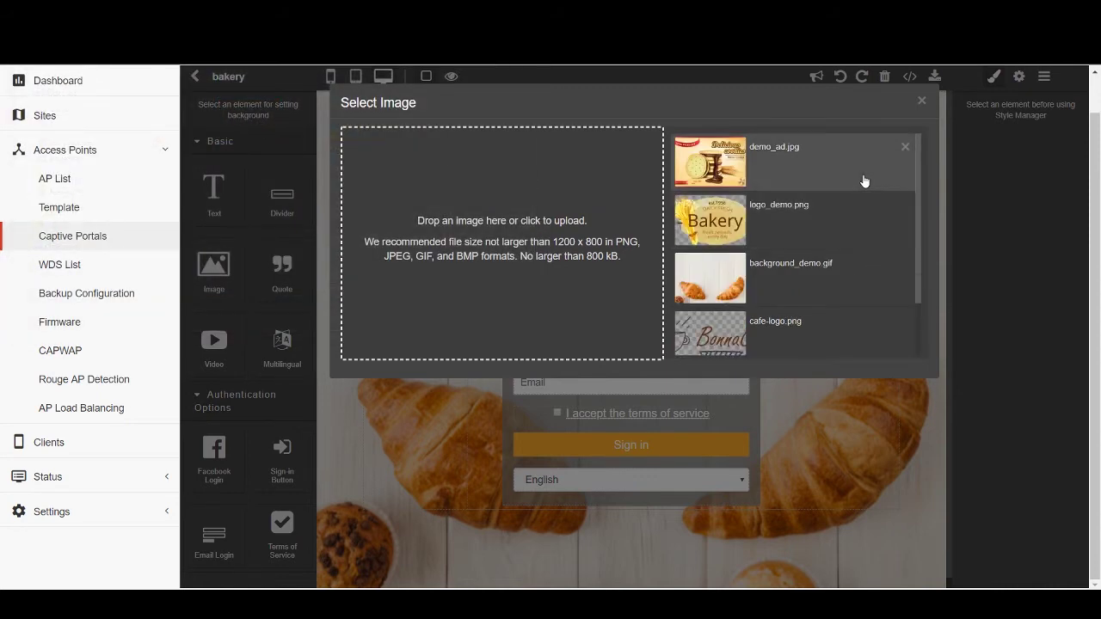
pyautogui.click(863, 181)
pyautogui.click(676, 330)
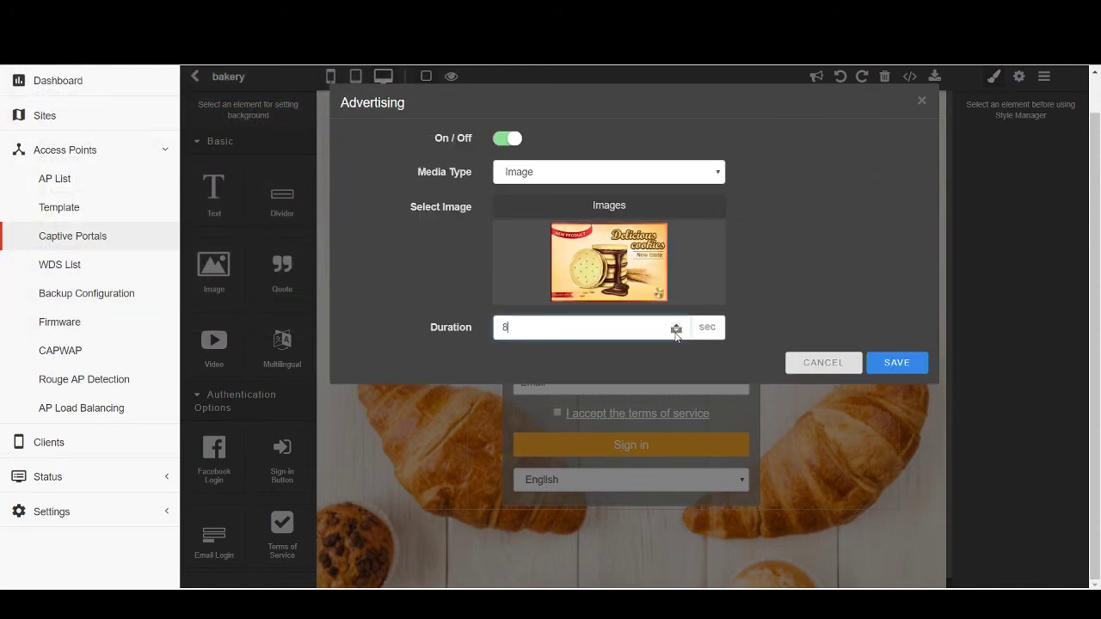
pyautogui.click(897, 363)
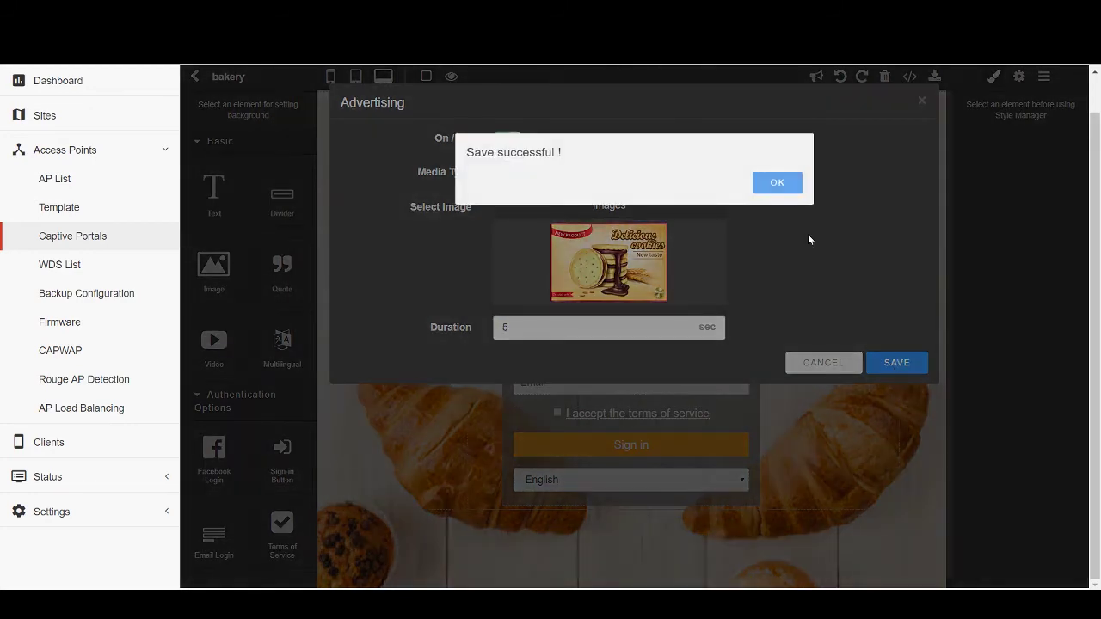
pyautogui.click(777, 183)
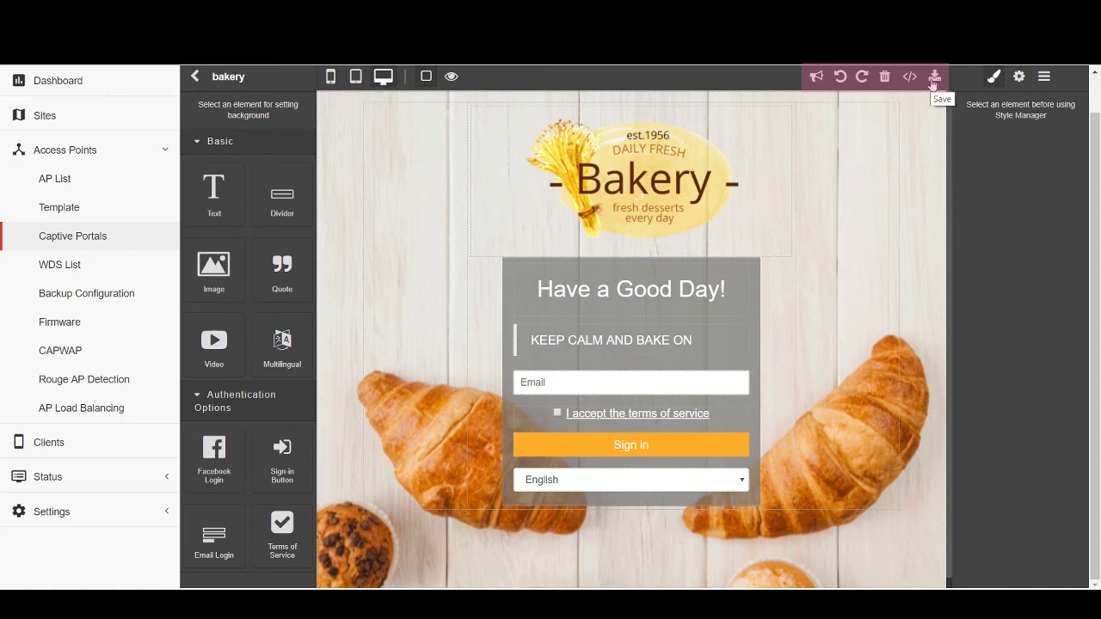
# Step: Enlarge the 'Have a Good Day!' heading font to 38 px in the style settings
pyautogui.click(994, 80)
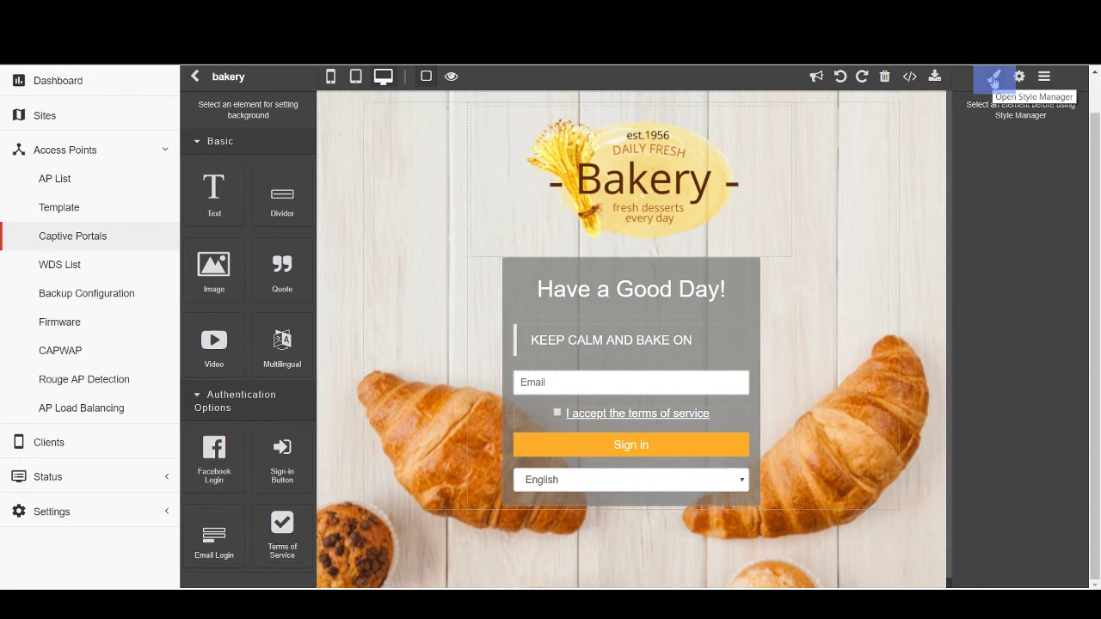
pyautogui.click(630, 289)
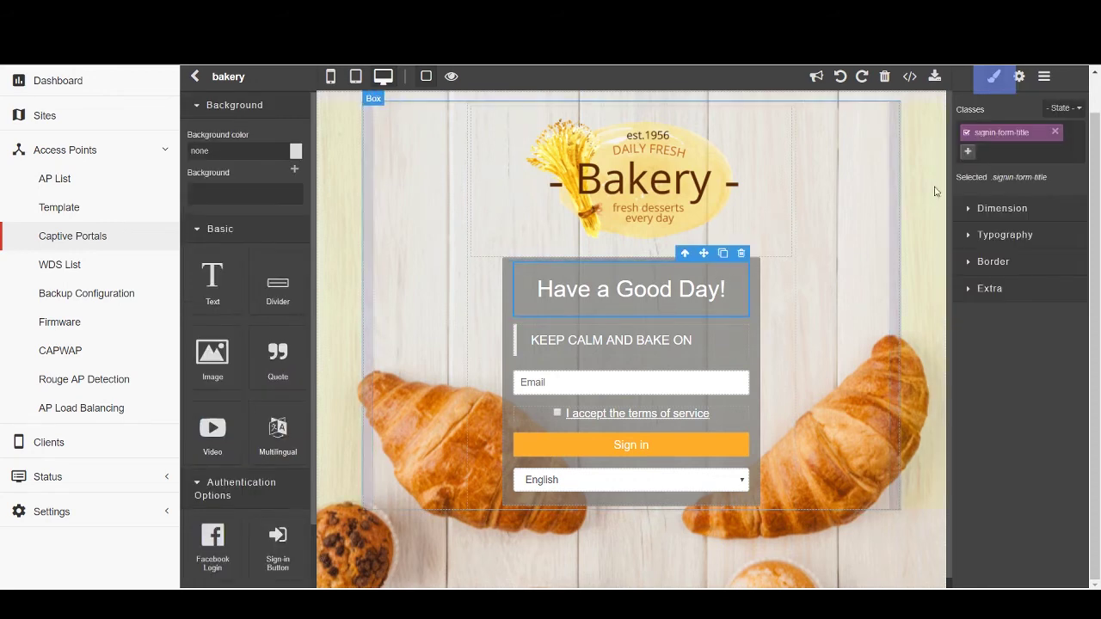
pyautogui.click(1000, 210)
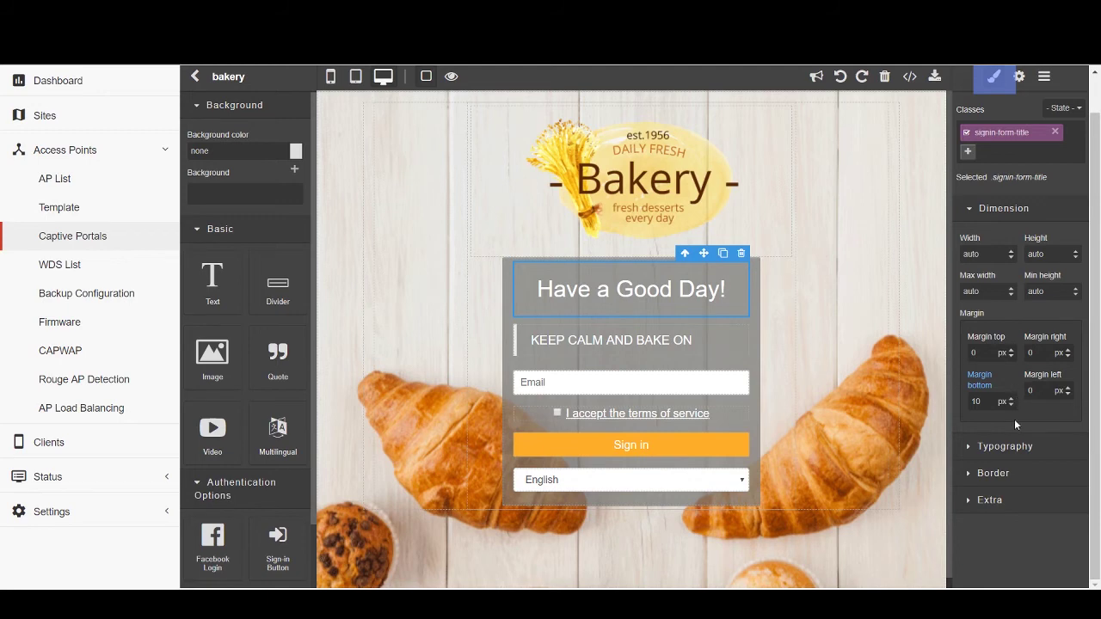
pyautogui.click(1006, 449)
pyautogui.scroll(-3, 1010, 453)
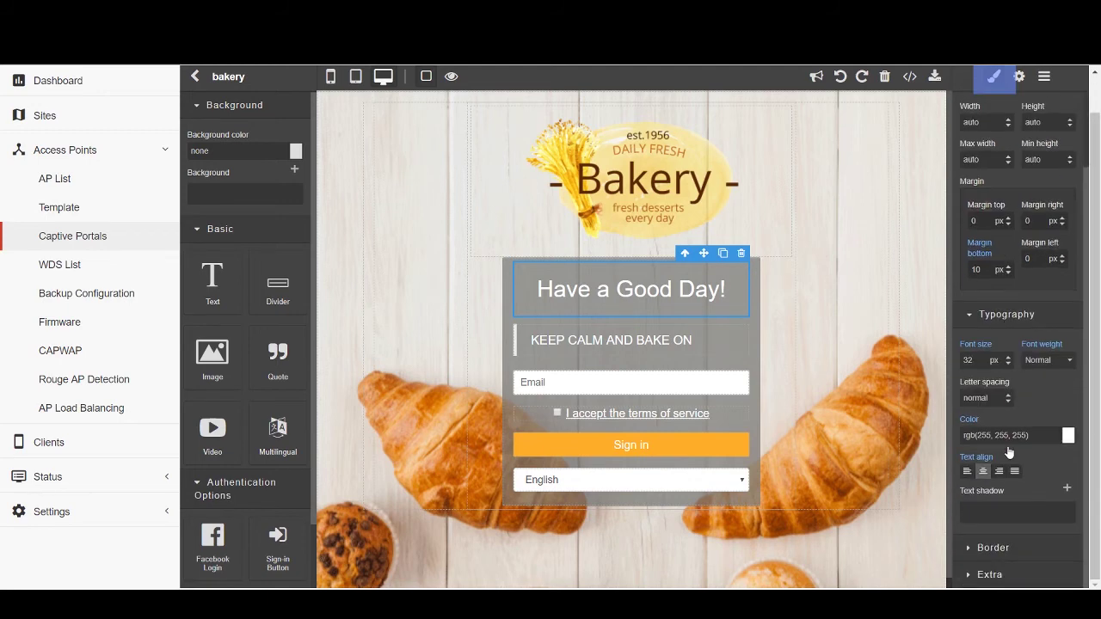
pyautogui.click(1033, 548)
pyautogui.scroll(-4, 1040, 522)
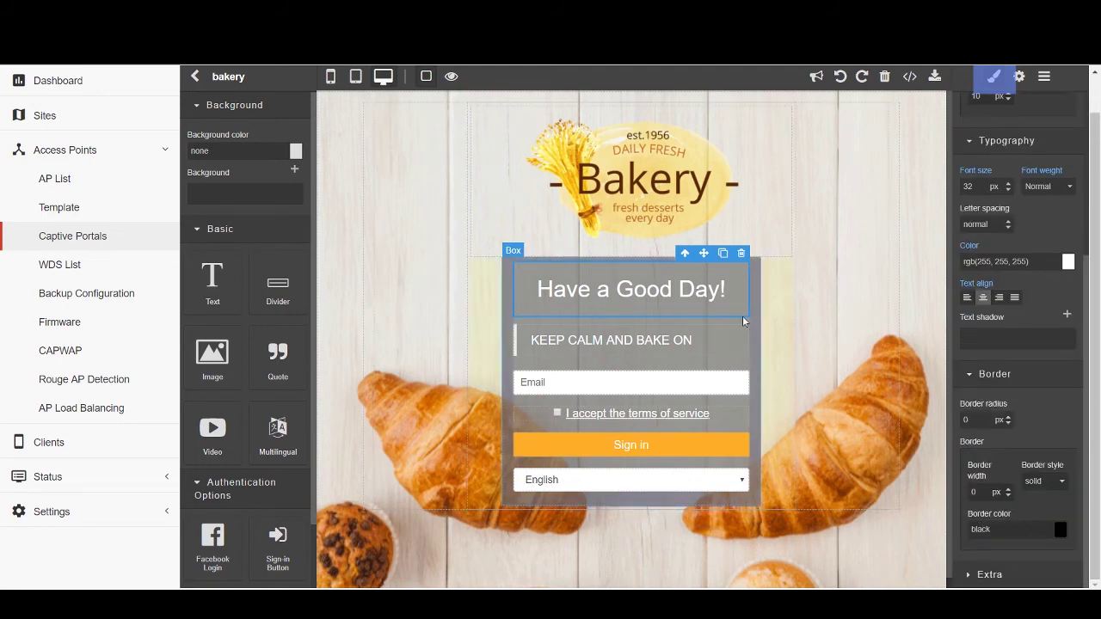
pyautogui.click(1009, 184)
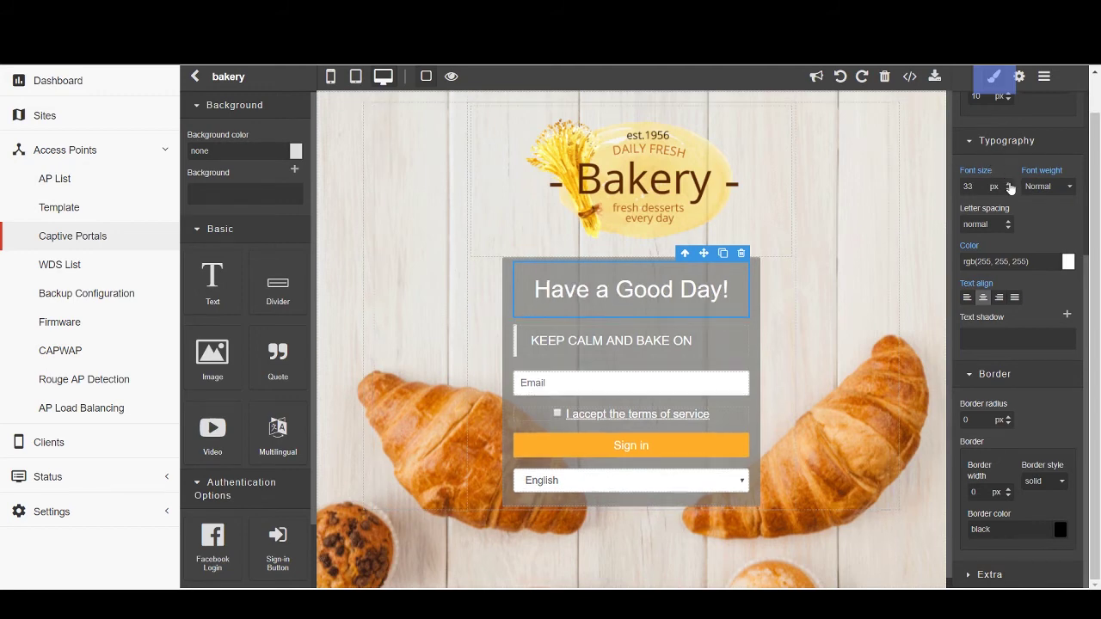
pyautogui.click(1009, 183)
pyautogui.click(1009, 183)
pyautogui.click(1009, 183)
pyautogui.click(1009, 183)
pyautogui.click(1009, 183)
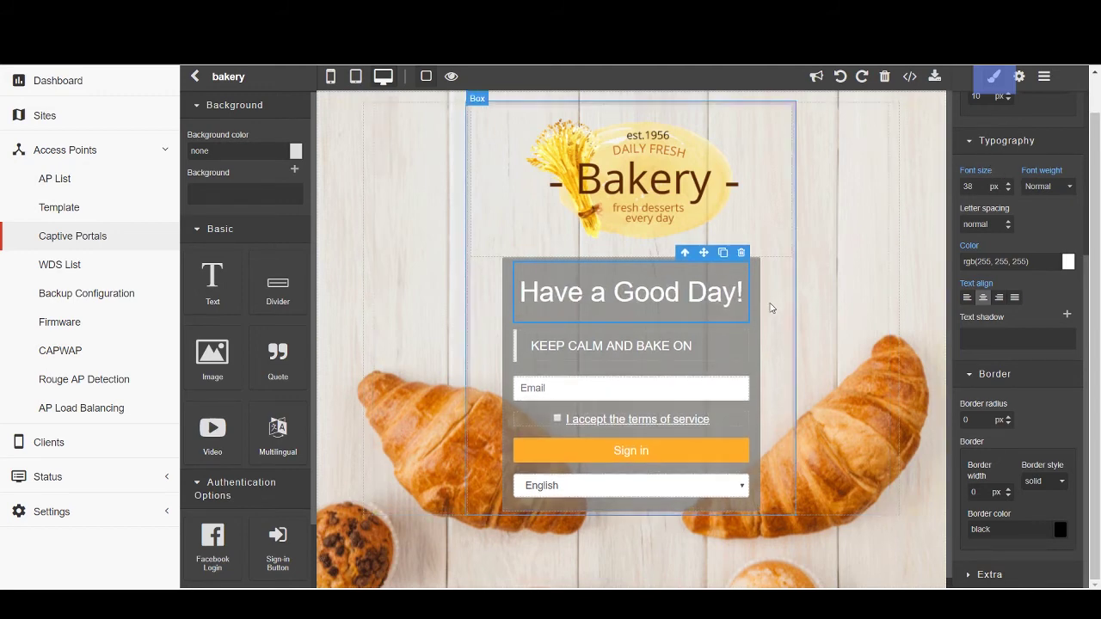
# Step: Give the KEEP CALM AND BAKE ON box a 3 px #da690c orange border
pyautogui.click(727, 349)
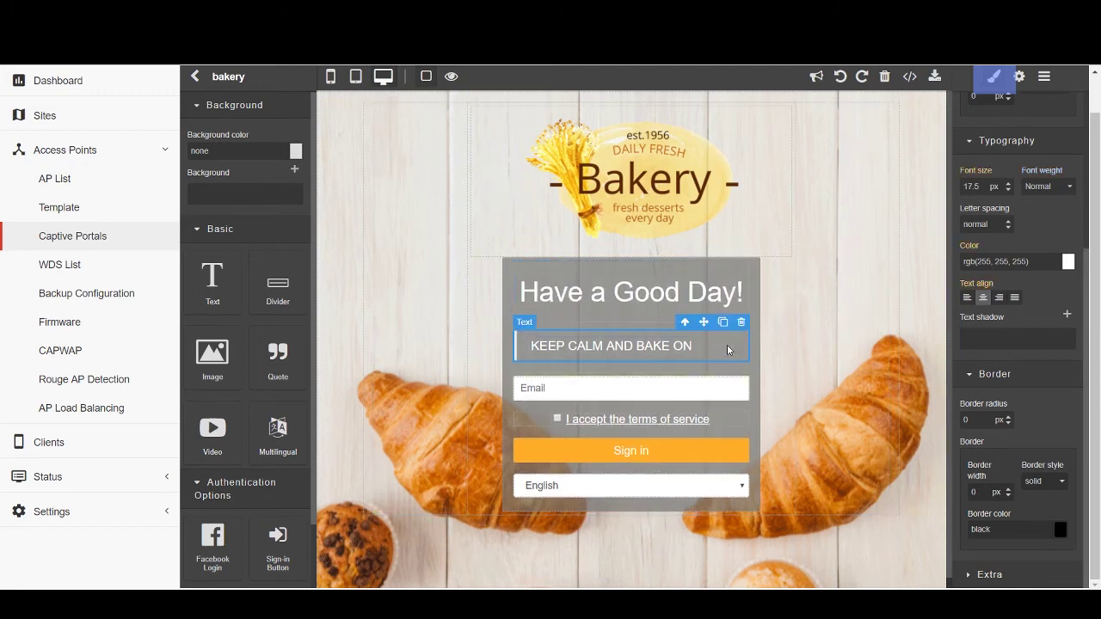
pyautogui.click(1010, 489)
pyautogui.click(1009, 489)
pyautogui.click(1060, 529)
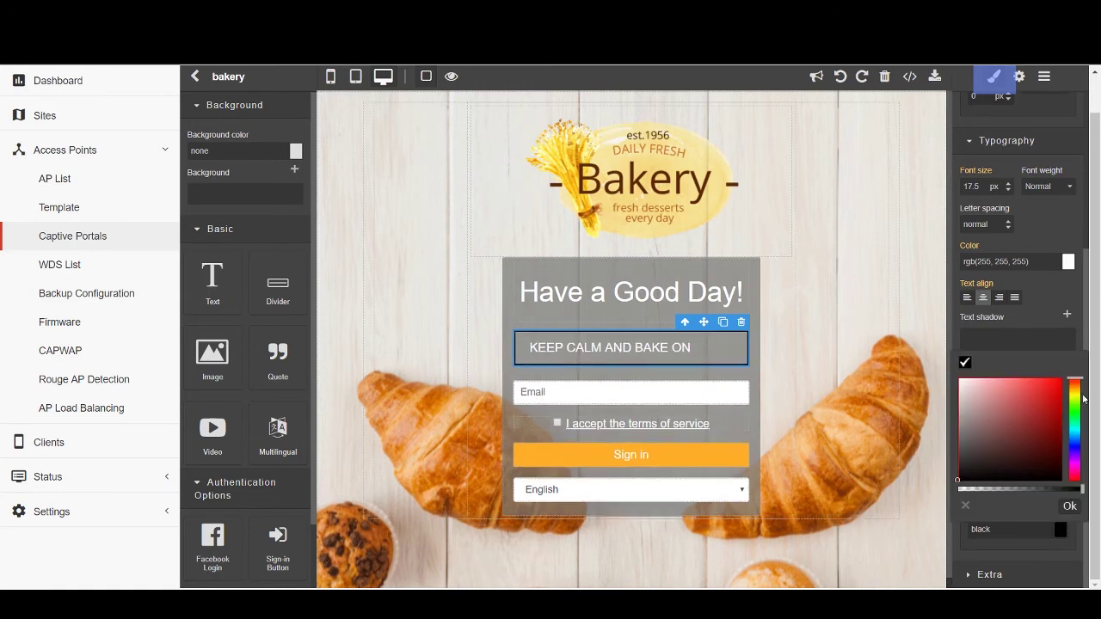
pyautogui.click(1076, 389)
pyautogui.click(1055, 393)
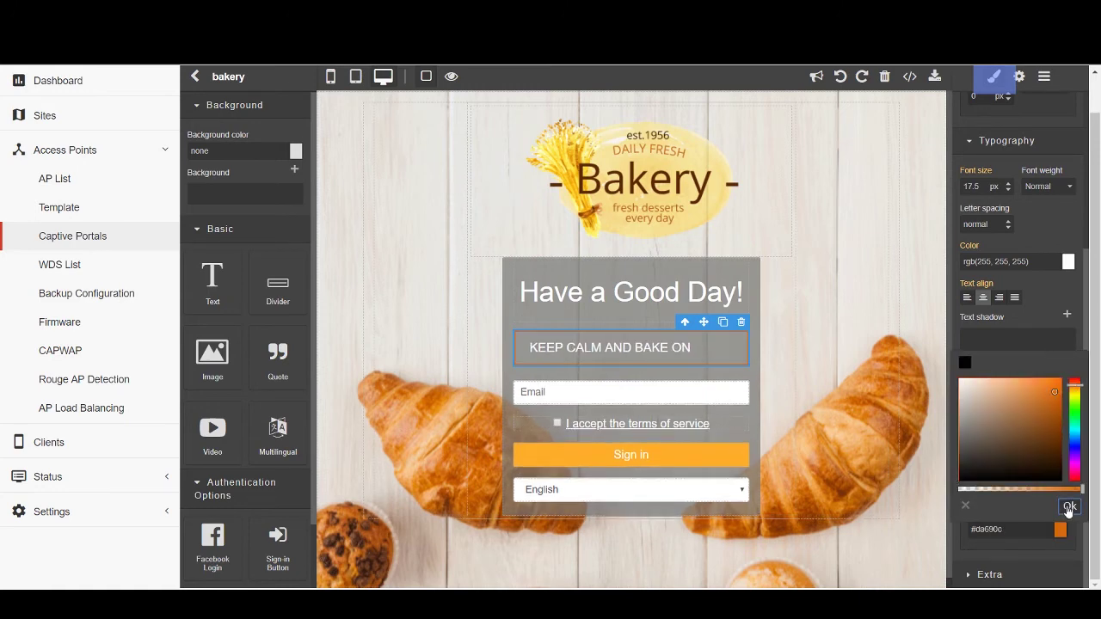
pyautogui.click(1069, 508)
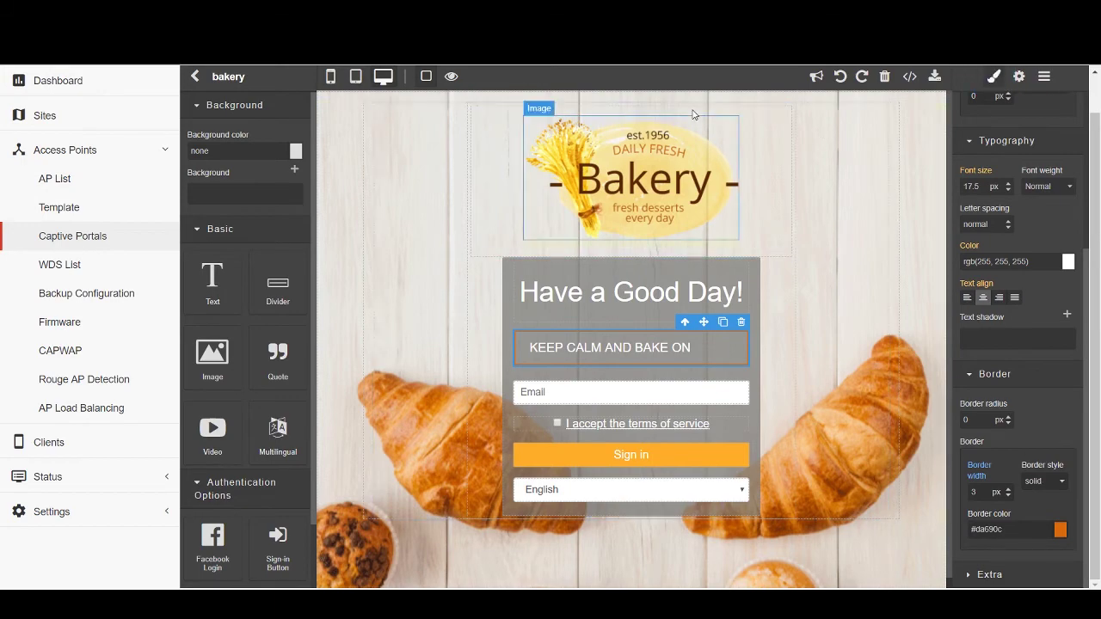
# Step: Preview the finished page, exit preview, and save the bakery portal
pyautogui.click(451, 77)
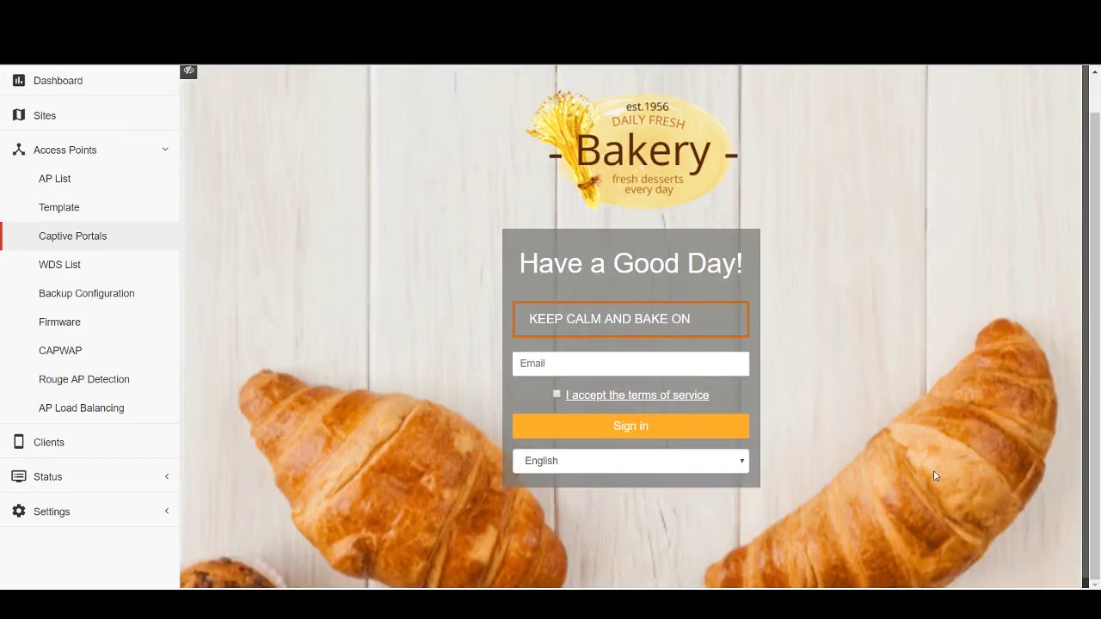
pyautogui.click(188, 71)
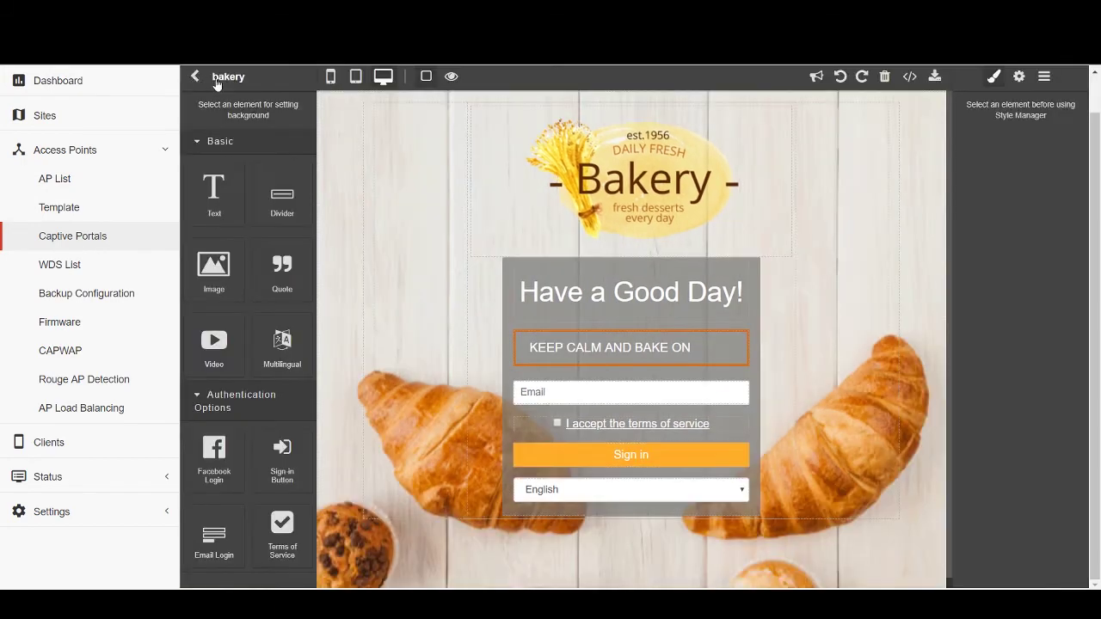
pyautogui.click(935, 78)
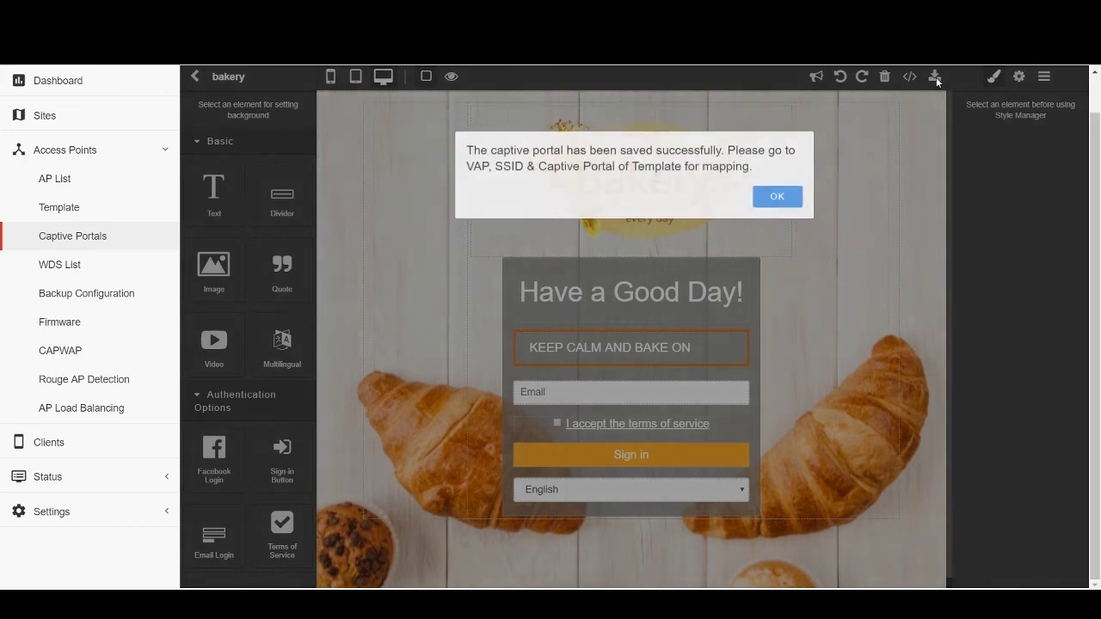
pyautogui.click(775, 198)
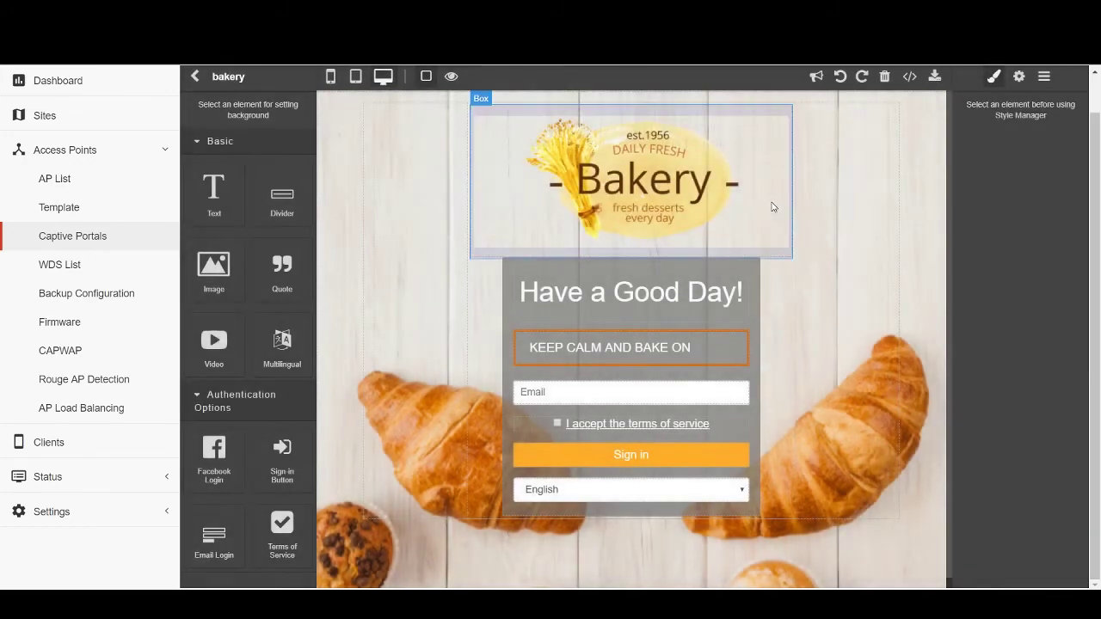
# Step: Open template abc's VAP, SSID & Captive Portal settings for RF Card B : VAP-1
pyautogui.click(148, 212)
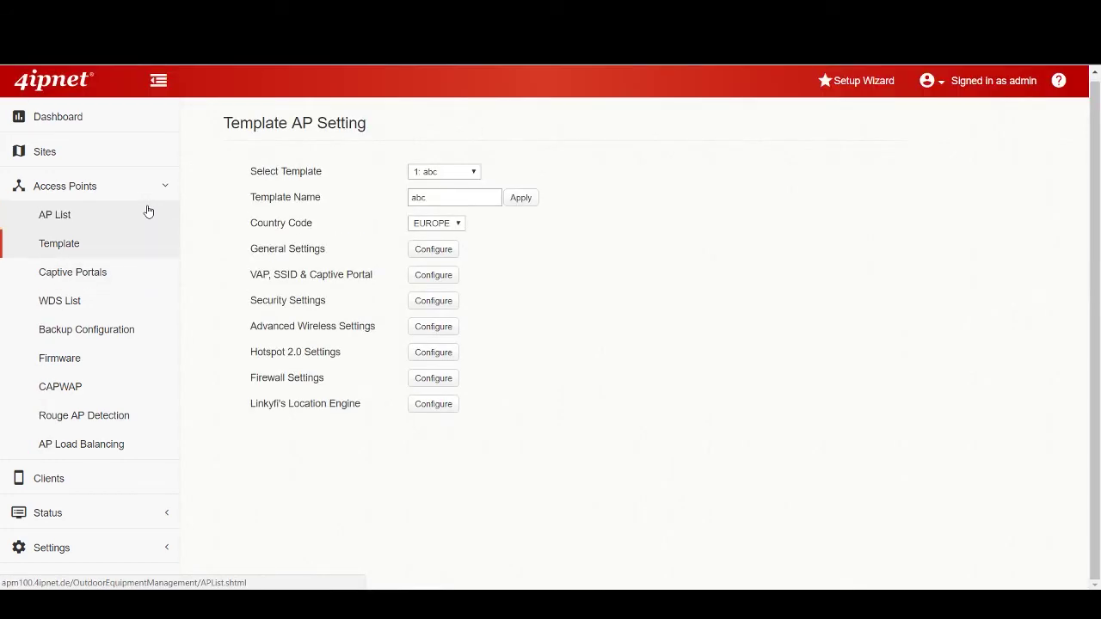
pyautogui.click(419, 276)
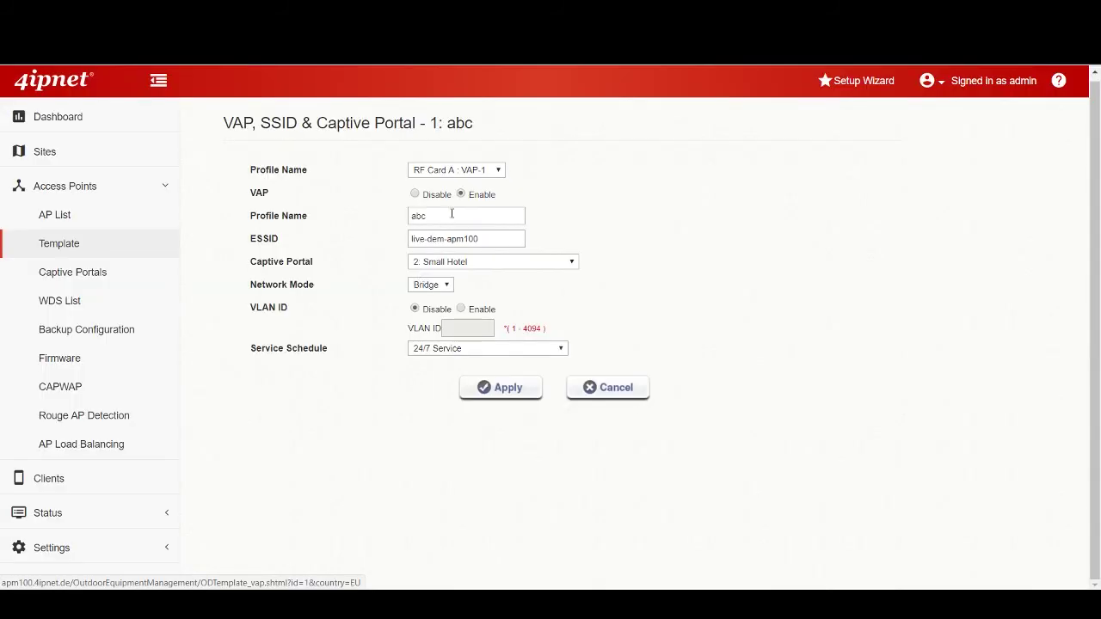
pyautogui.click(456, 170)
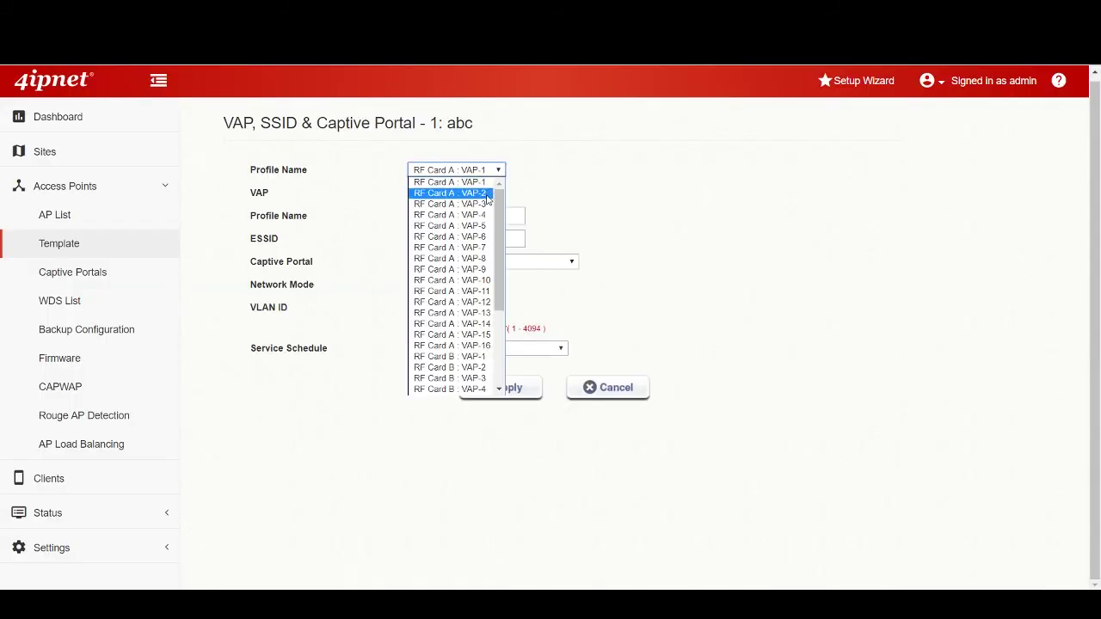
pyautogui.click(477, 357)
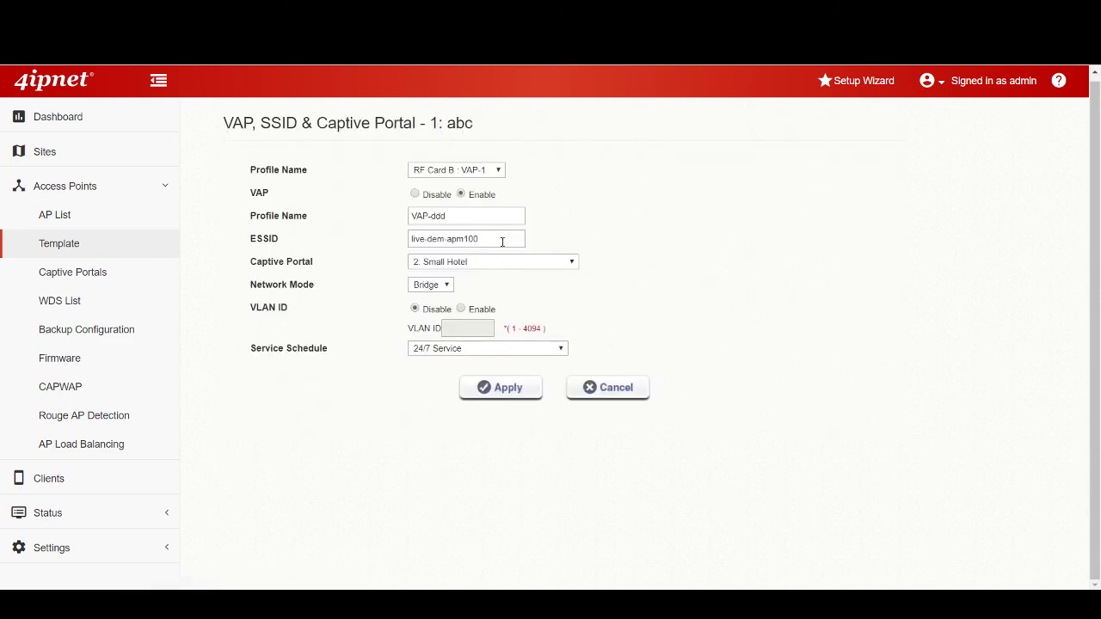
# Step: Set the ESSID to '4ipnet bakery' with captive portal '1: bakery' and save
pyautogui.moveTo(503, 241); pyautogui.dragTo(401, 232)
pyautogui.write('4ipnetAP-A2')
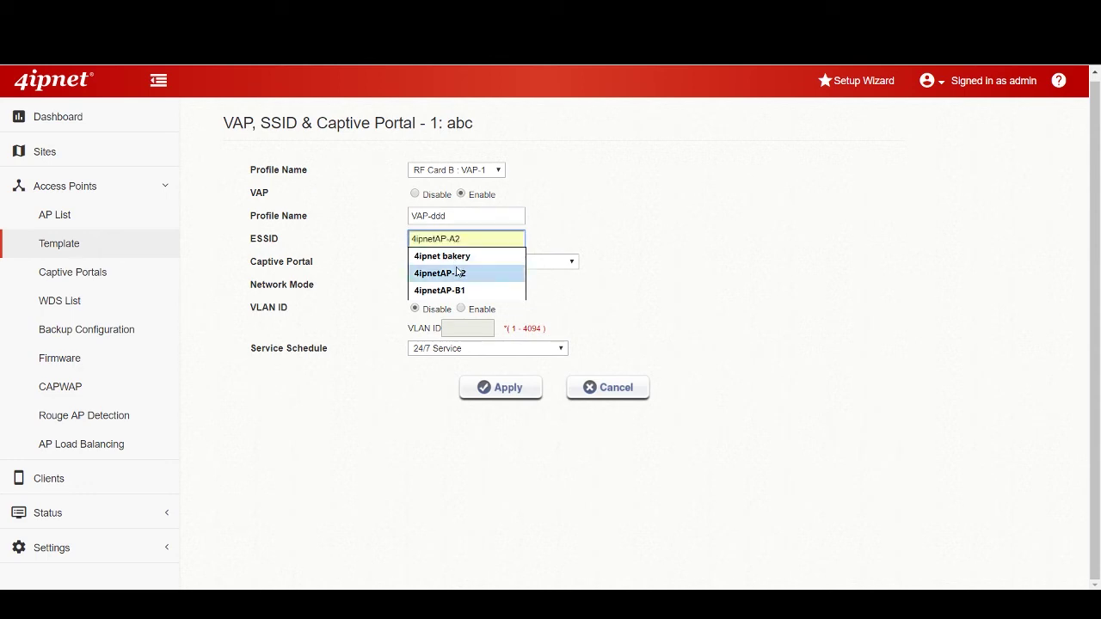
pyautogui.click(480, 257)
pyautogui.click(486, 266)
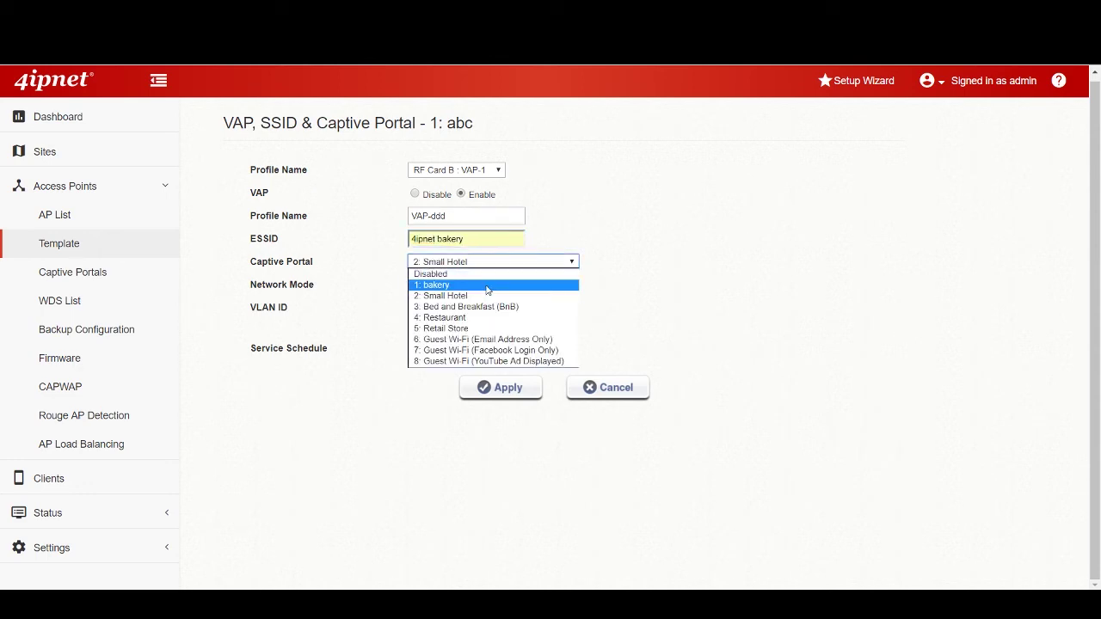
pyautogui.click(487, 287)
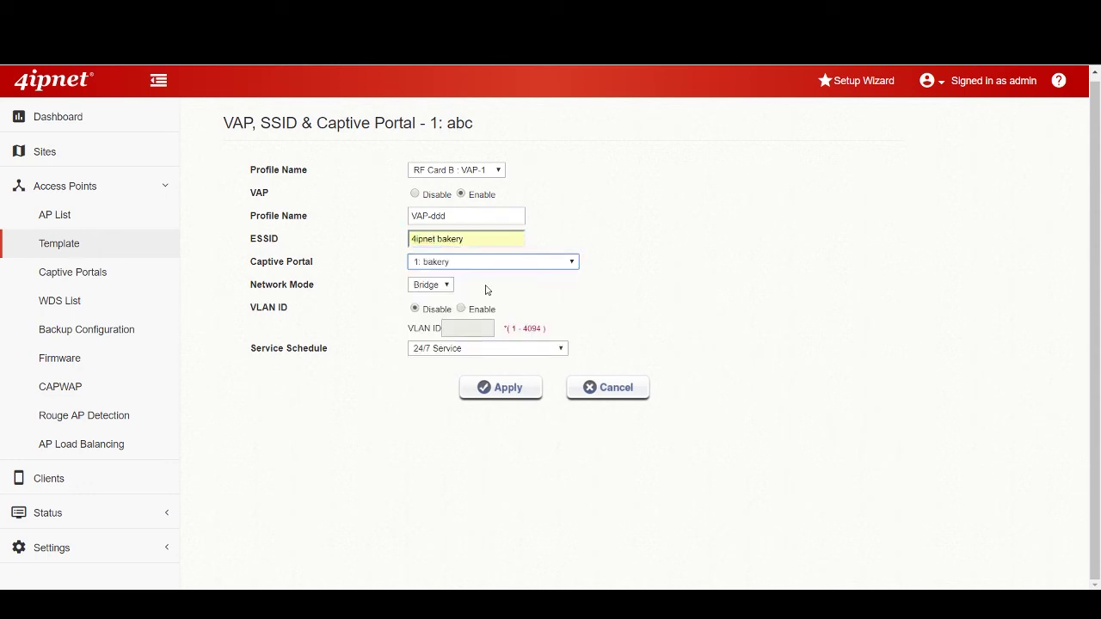
pyautogui.click(483, 389)
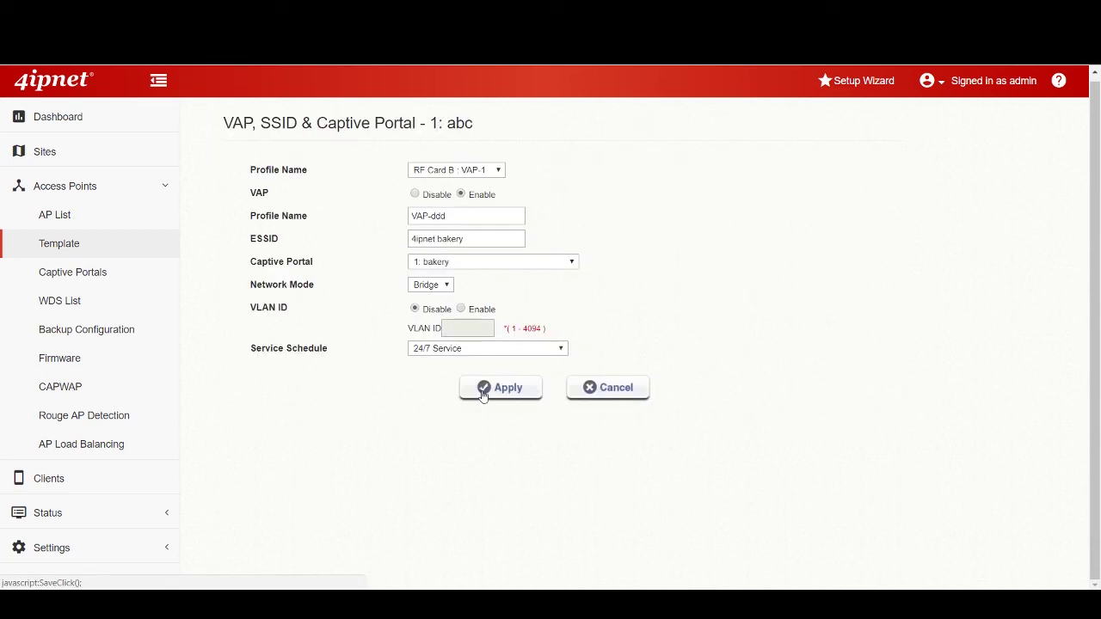
# Step: Apply template 1 :abc to the EAP737 access point from the AP List and confirm
pyautogui.click(158, 225)
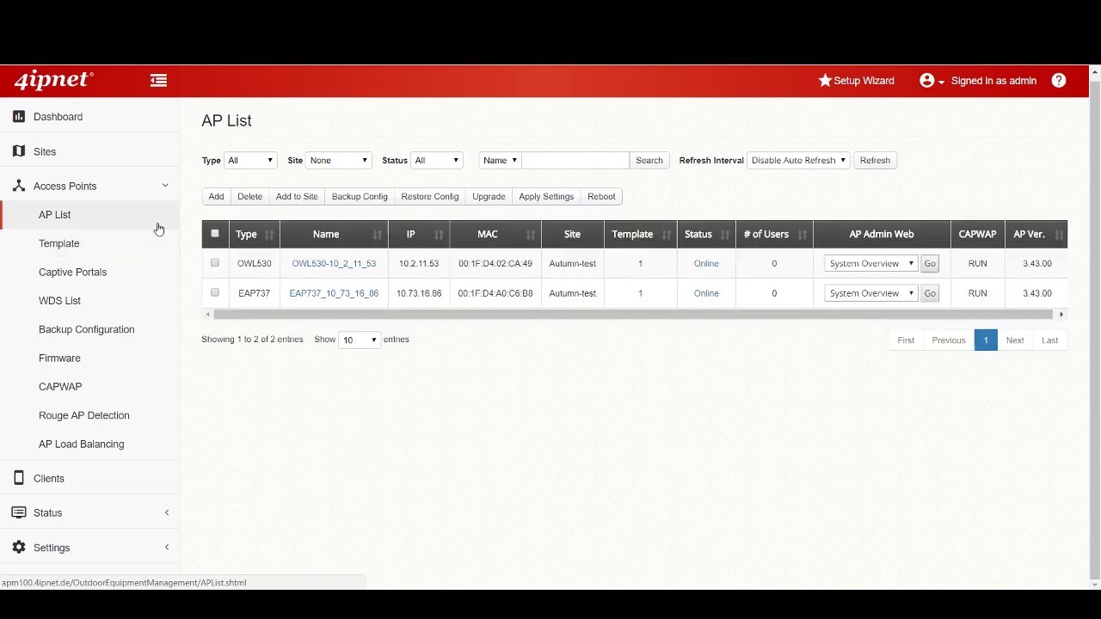
pyautogui.click(214, 294)
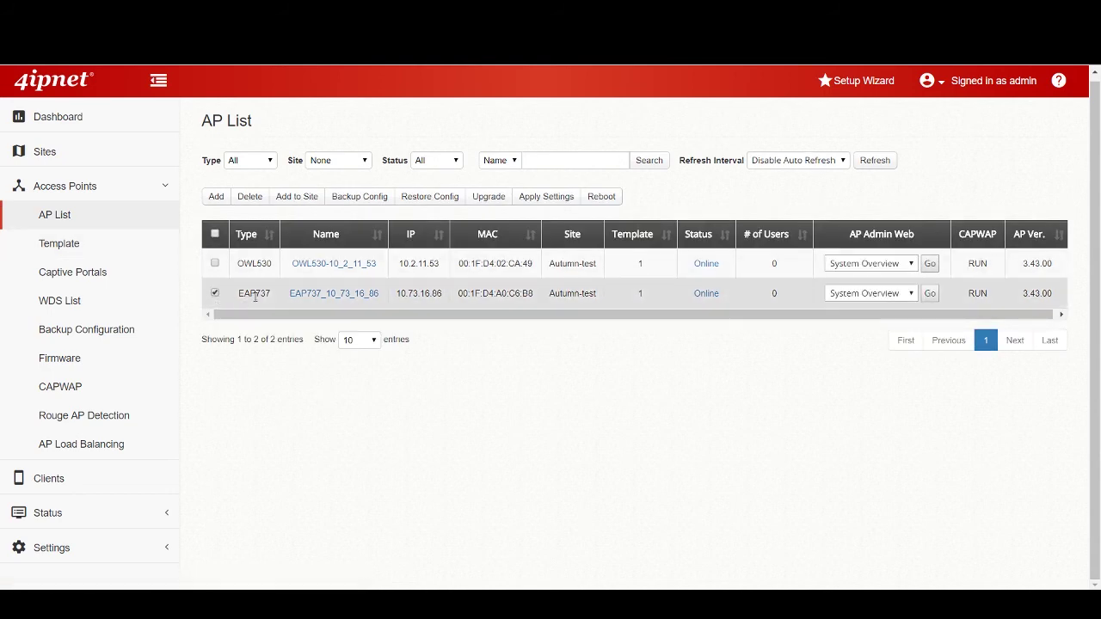
pyautogui.click(537, 199)
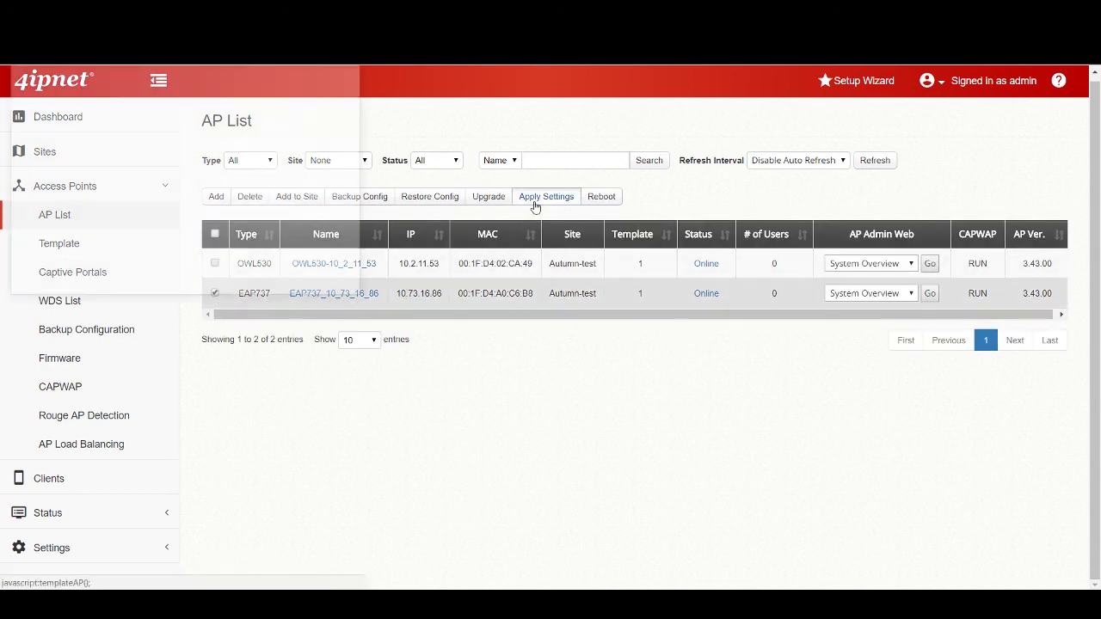
pyautogui.click(277, 135)
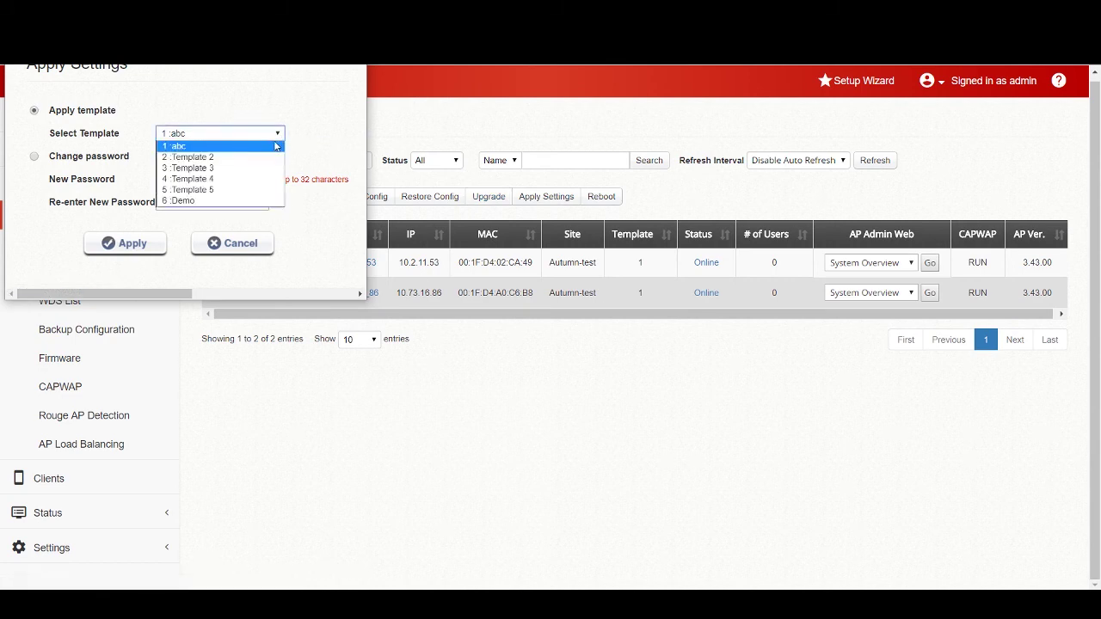
pyautogui.click(272, 146)
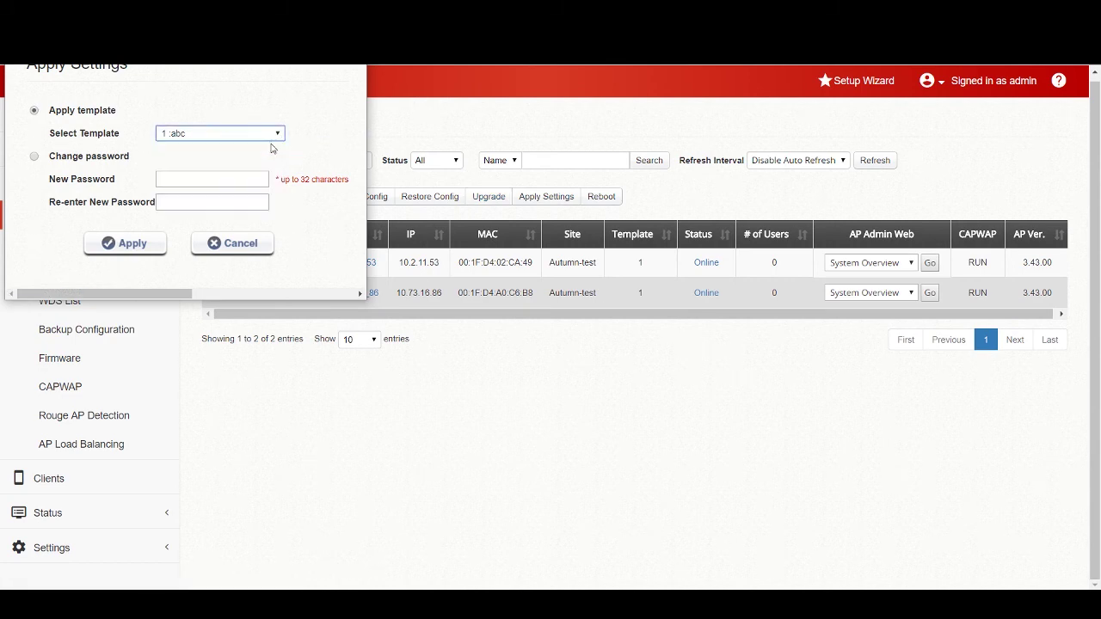
pyautogui.click(158, 256)
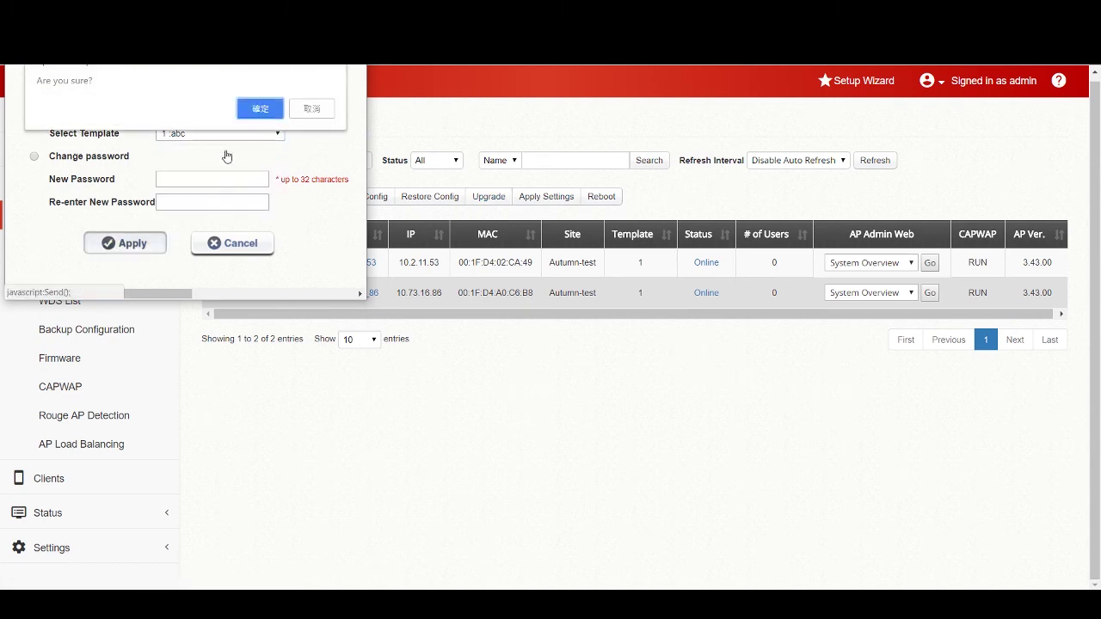
pyautogui.click(258, 108)
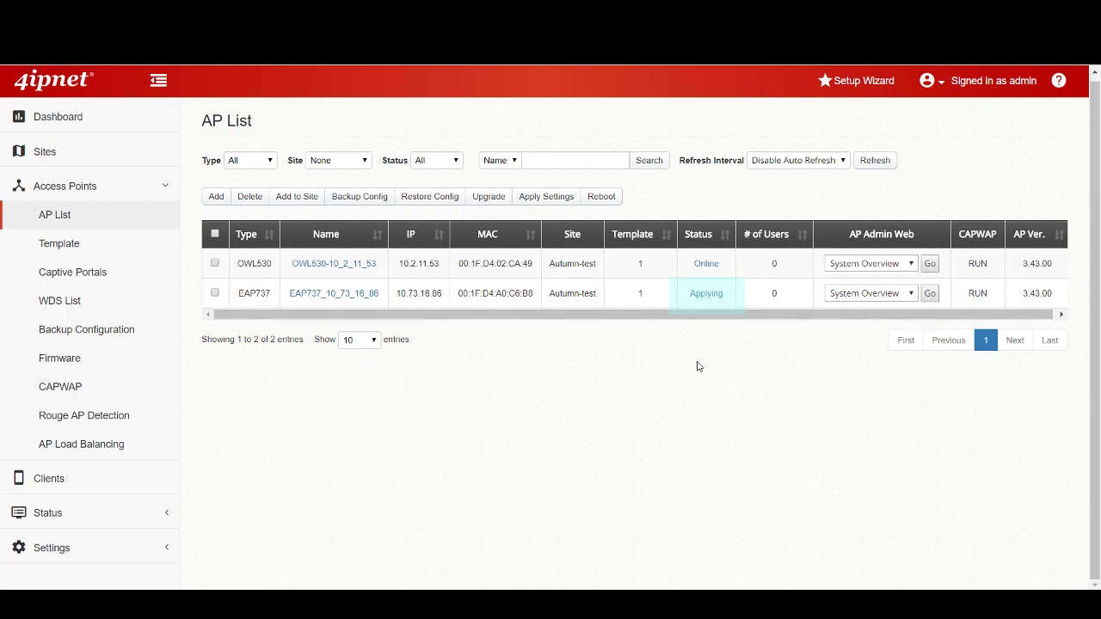
# Step: Join the 4ipnet bakery Wi-Fi, accept the portal's terms of service and sign in
pyautogui.click(998, 279)
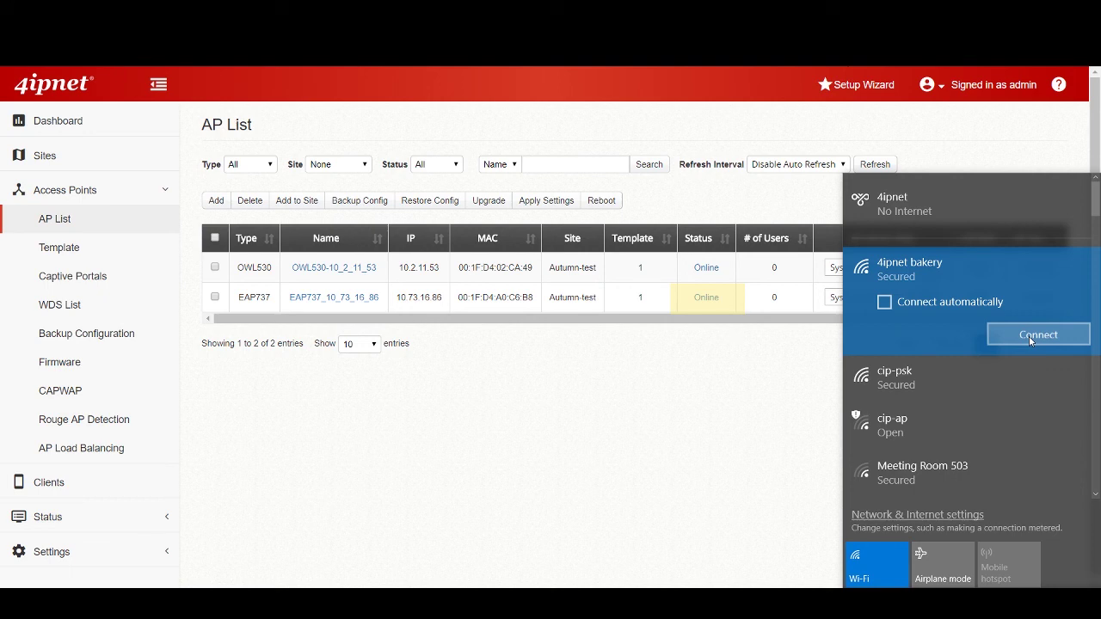
pyautogui.click(1038, 334)
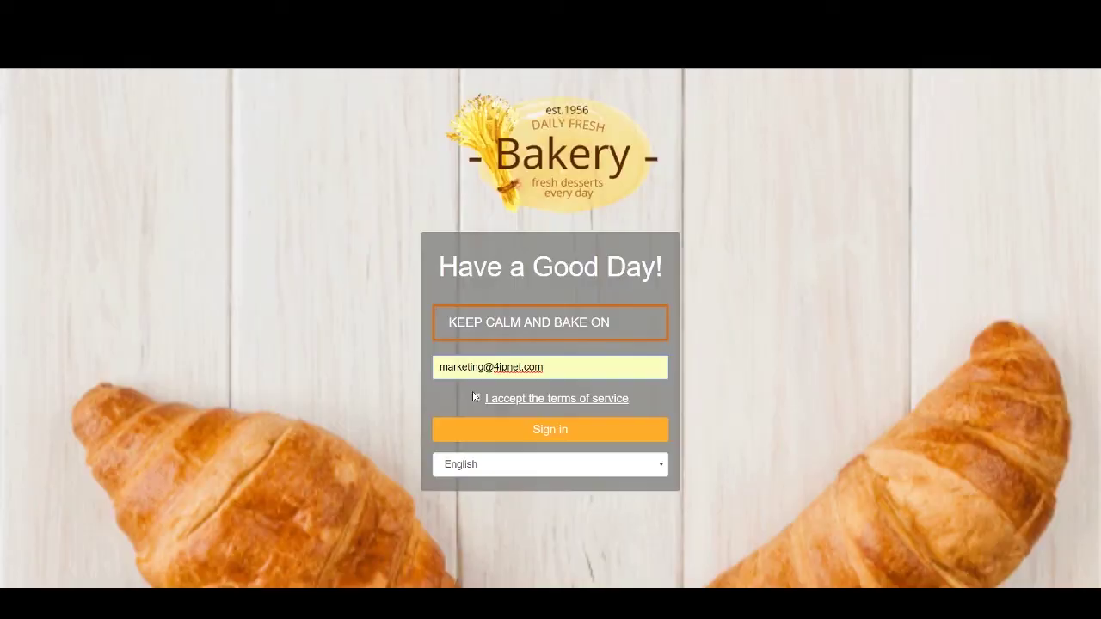
pyautogui.click(476, 397)
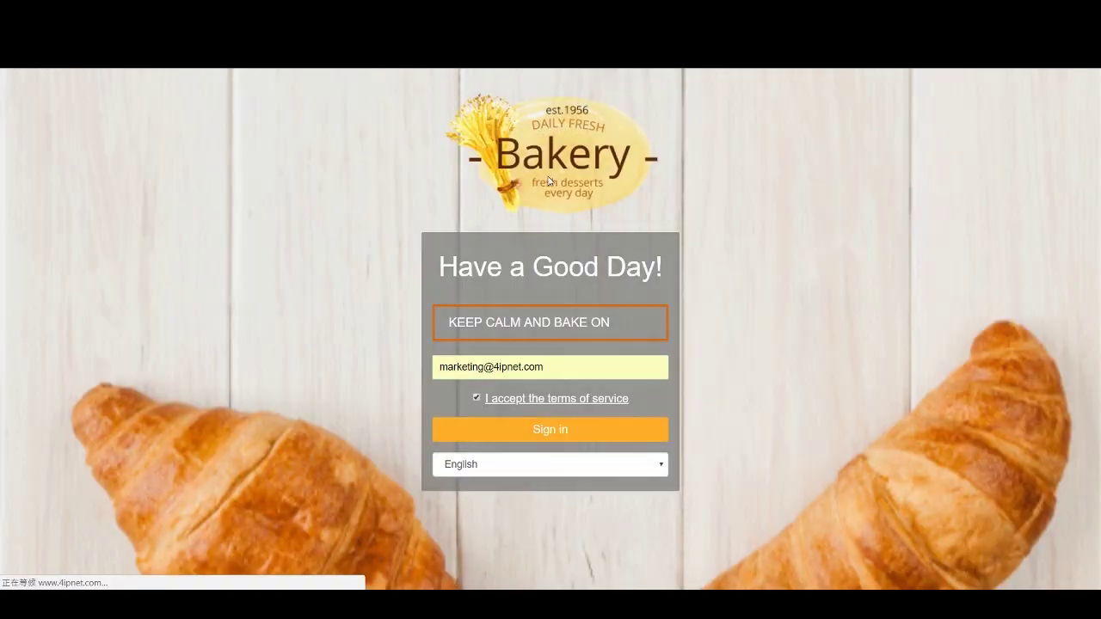
pyautogui.click(481, 430)
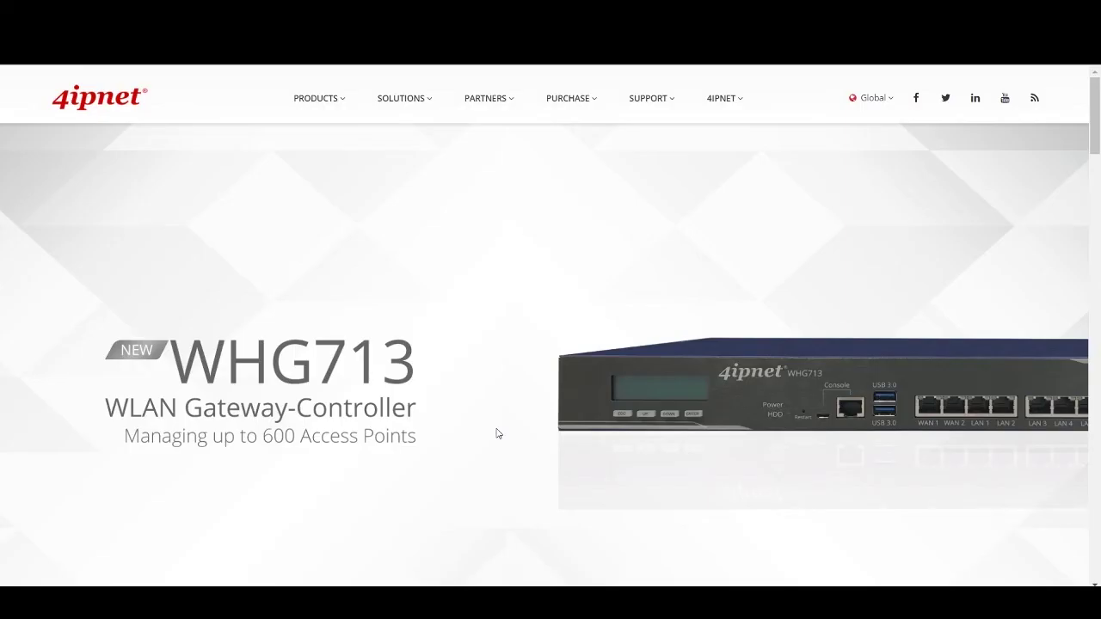